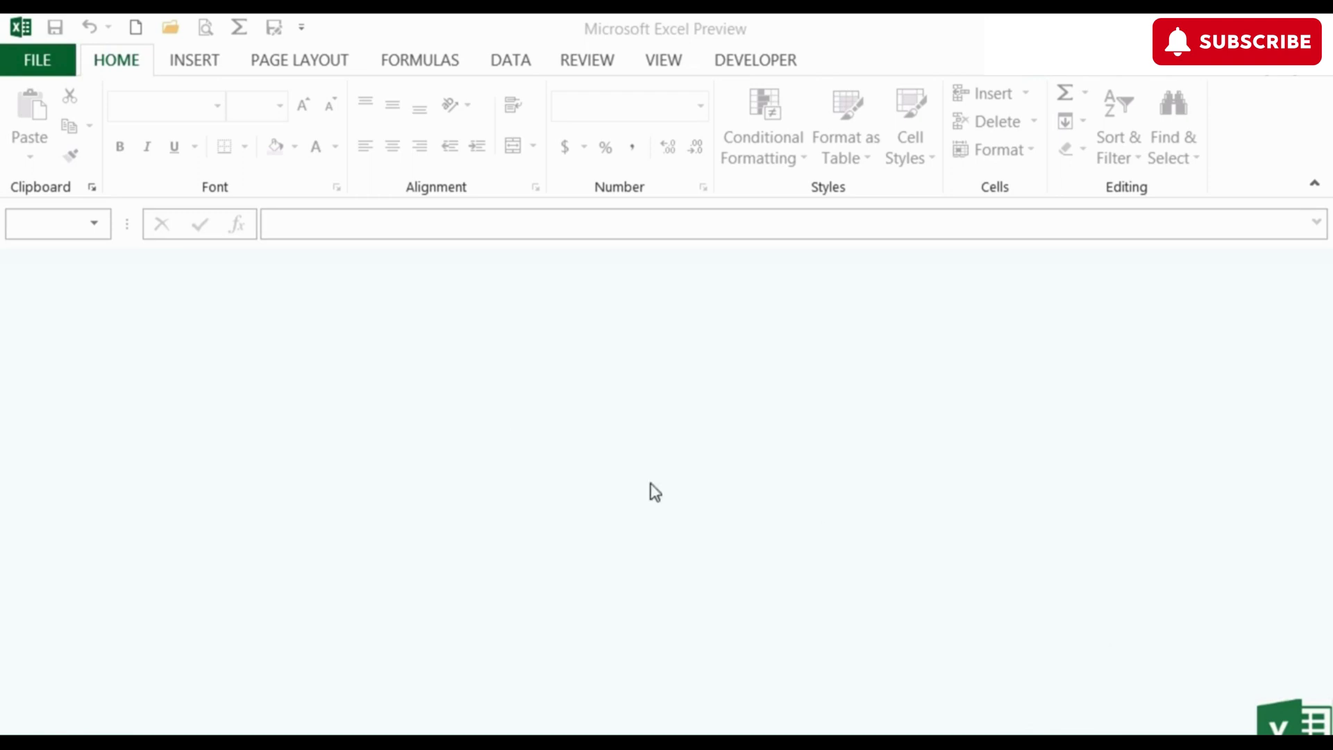
Step: Browse the templates for a new workbook and open the preview of the Expense report template
{"action": "left_click", "coordinate": [47, 61]}
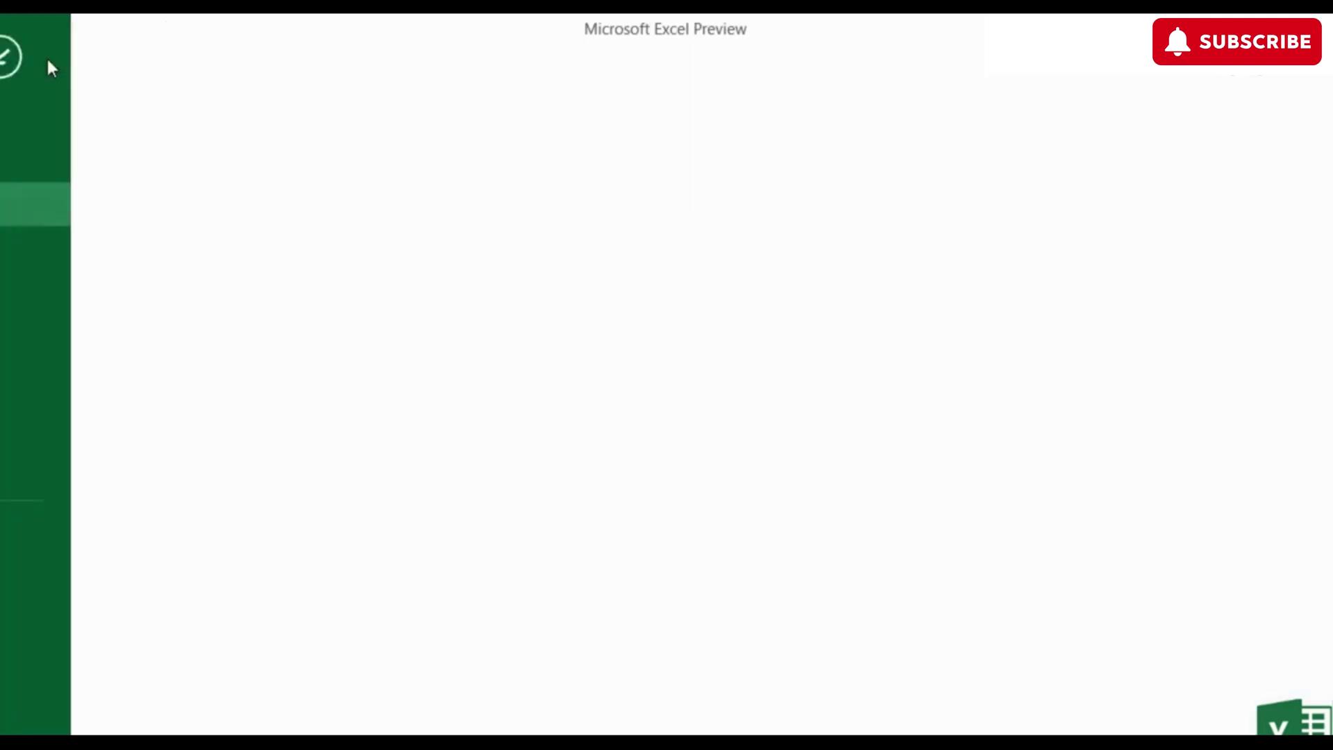
{"action": "left_click", "coordinate": [64, 163]}
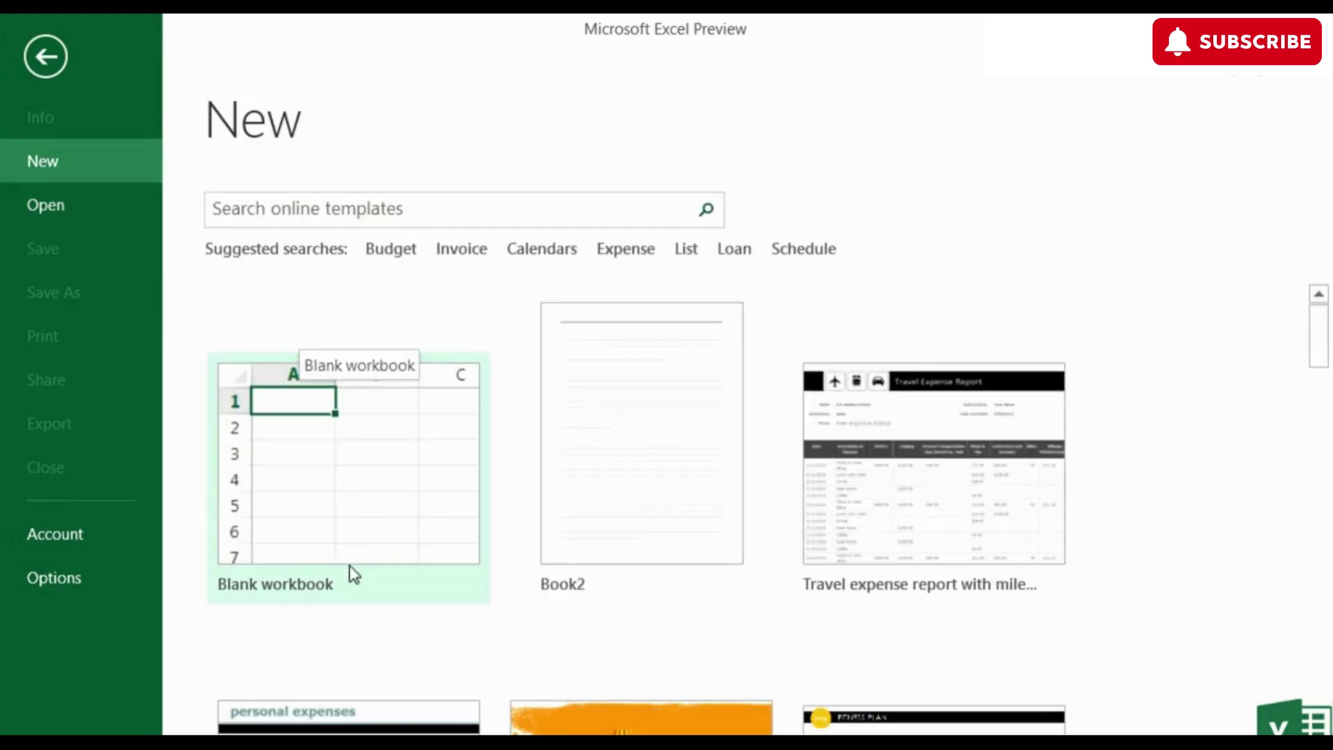
{"action": "scroll", "coordinate": [511, 583], "scroll_direction": "down", "scroll_amount": 3}
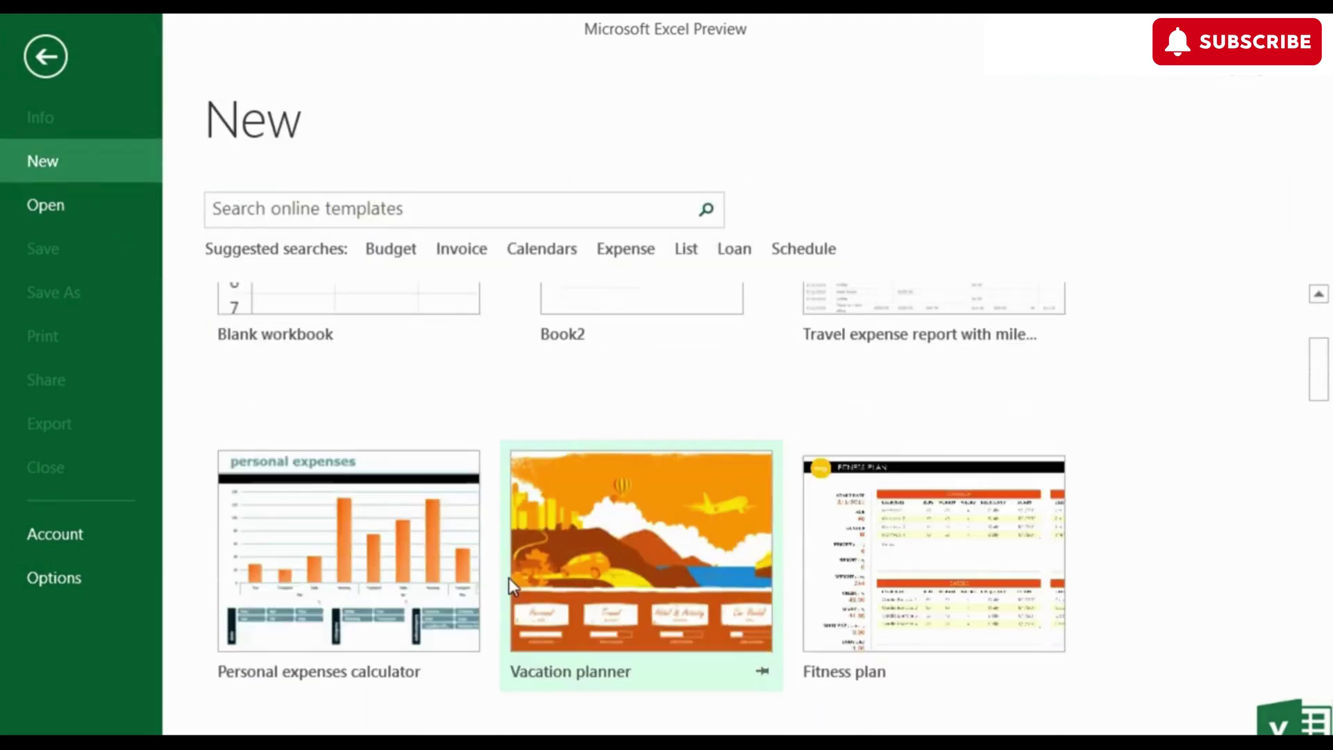
{"action": "scroll", "coordinate": [510, 578], "scroll_direction": "down", "scroll_amount": 5}
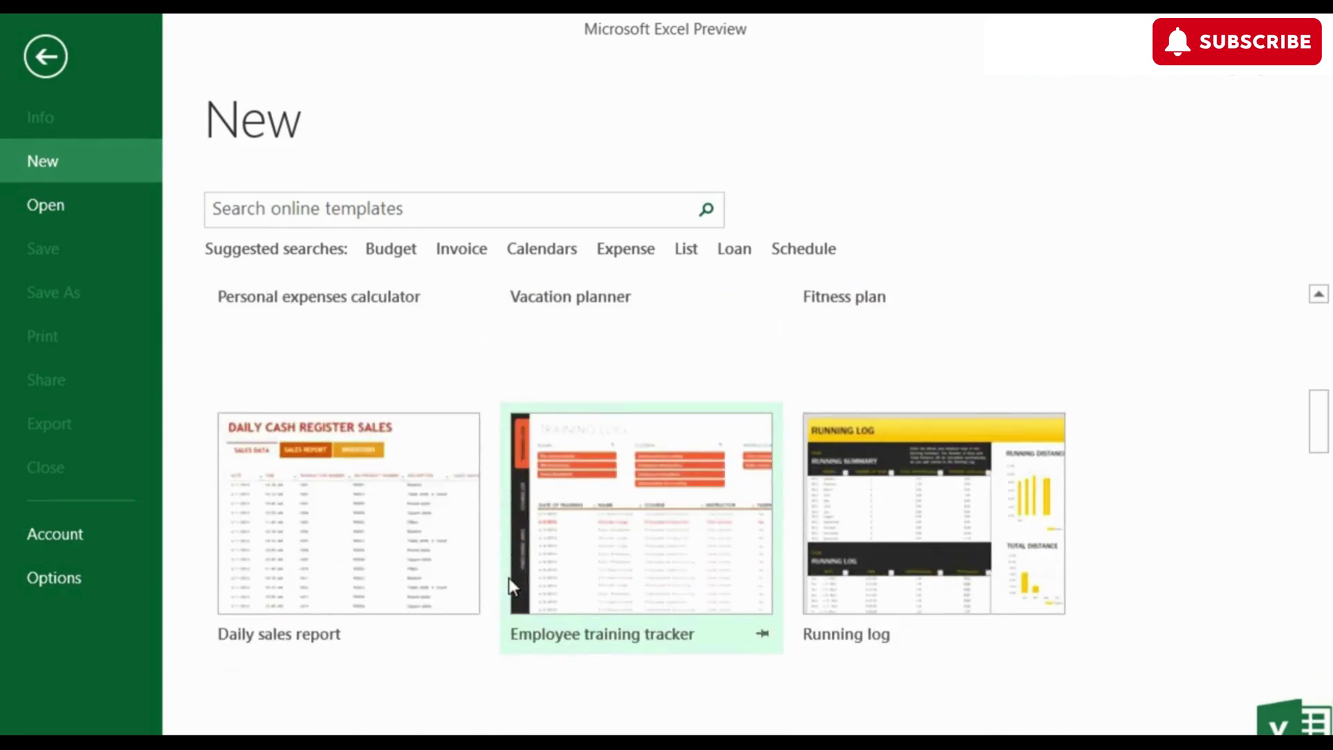
{"action": "scroll", "coordinate": [510, 578], "scroll_direction": "down", "scroll_amount": 5}
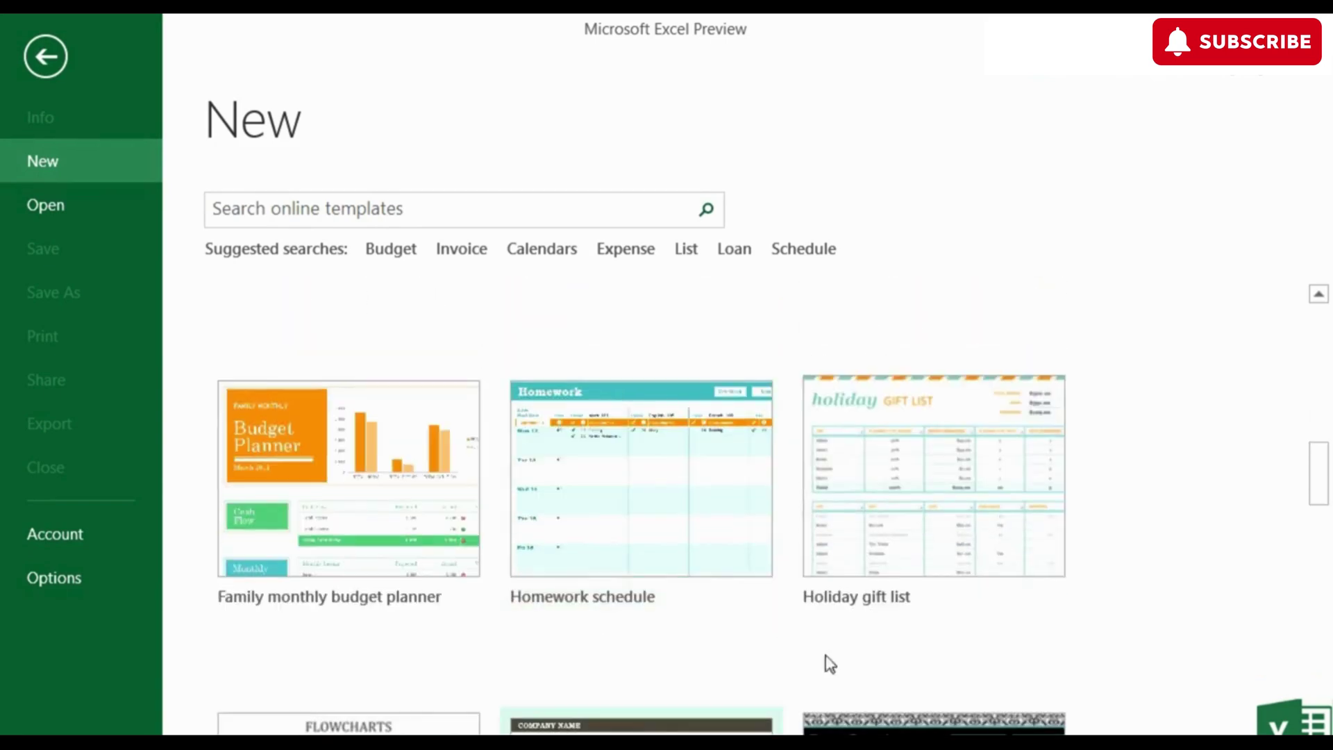
{"action": "scroll", "coordinate": [649, 652], "scroll_direction": "down", "scroll_amount": 5}
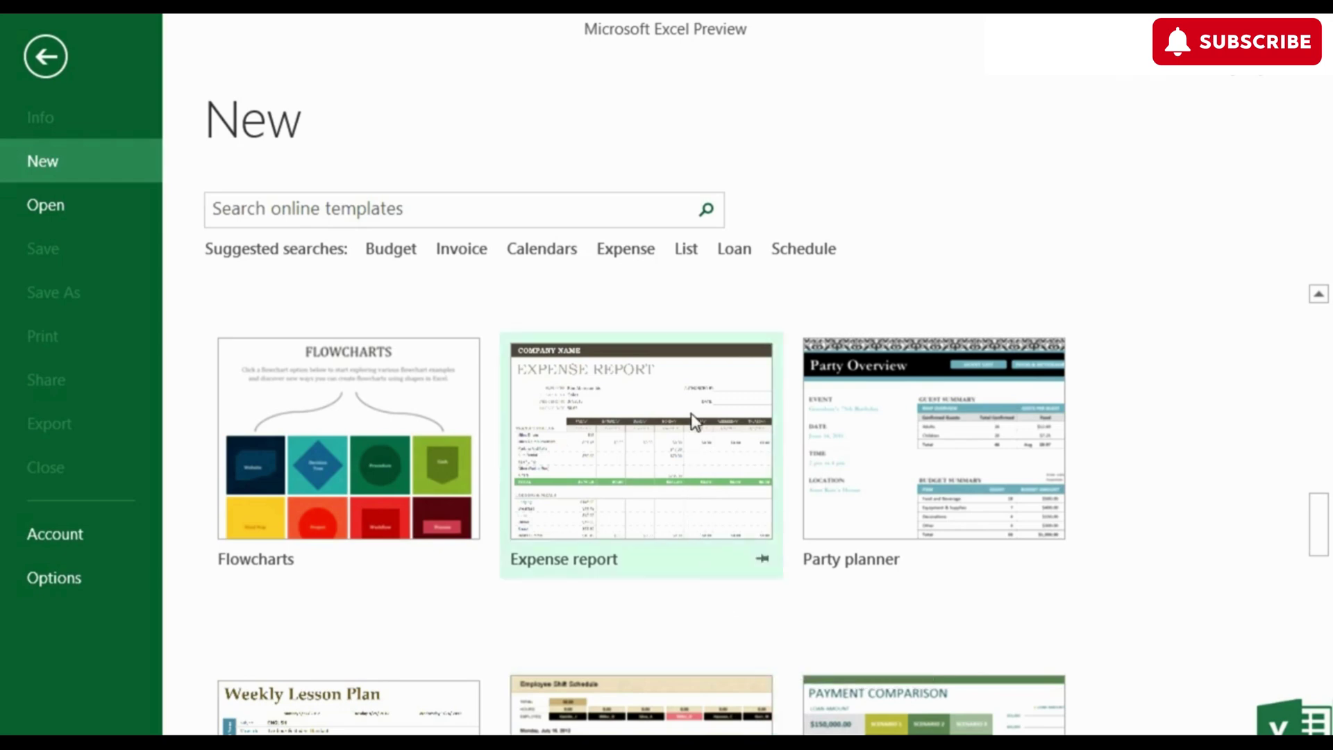
{"action": "left_click", "coordinate": [643, 448]}
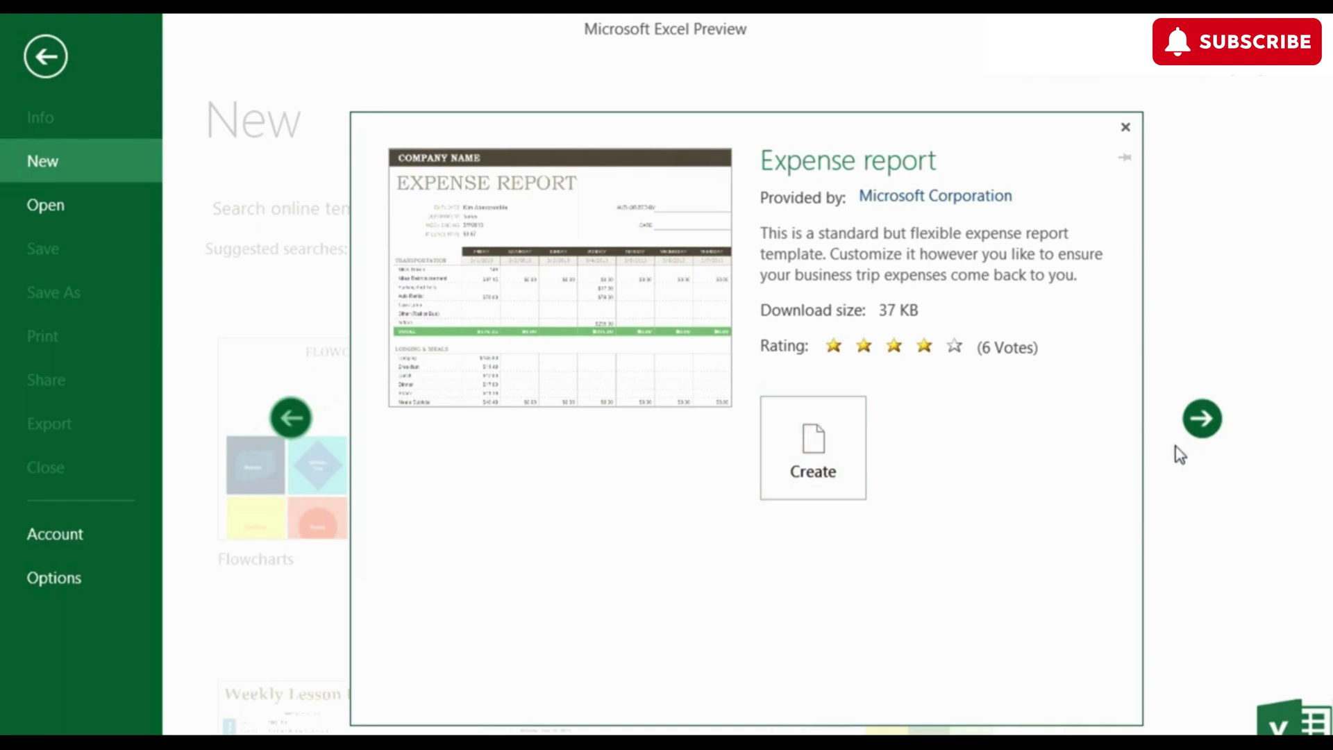
Step: Look through the template previews that follow Expense report, up to Monthly business budget
{"action": "left_click", "coordinate": [1197, 436]}
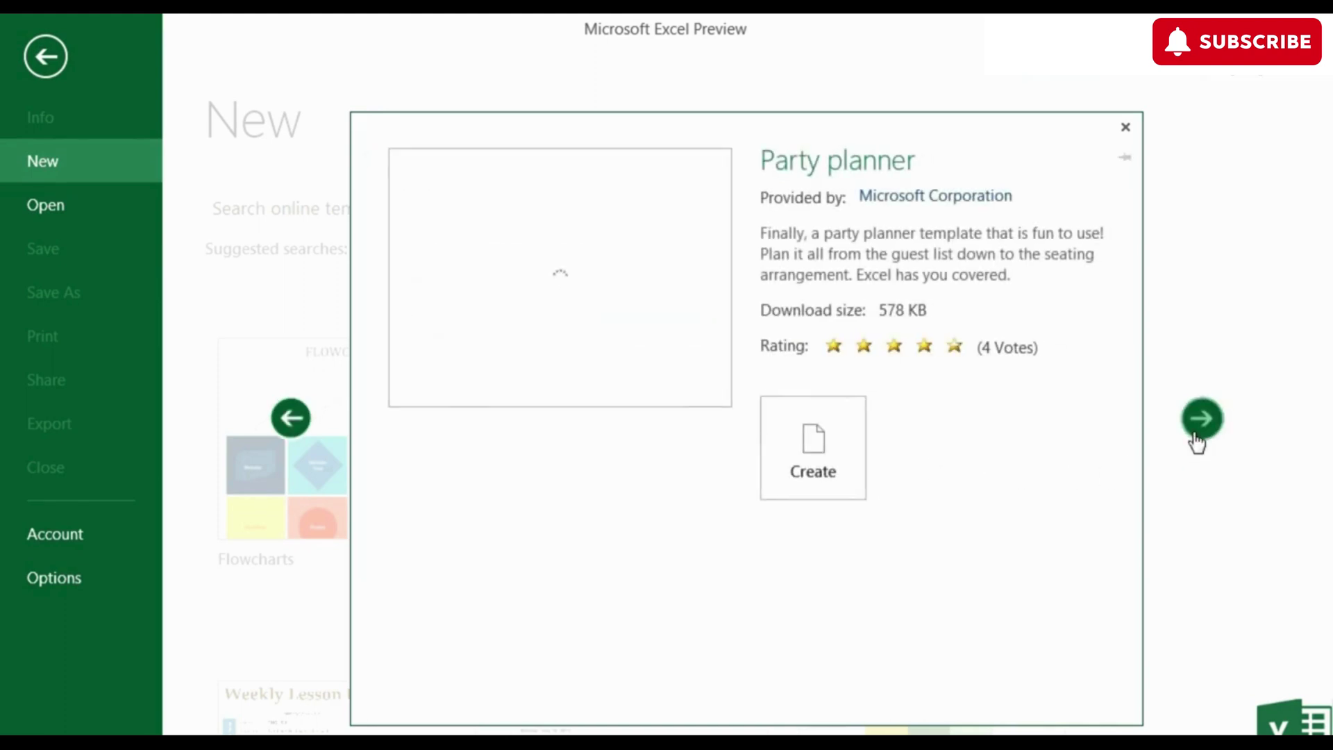
{"action": "left_click", "coordinate": [1198, 437]}
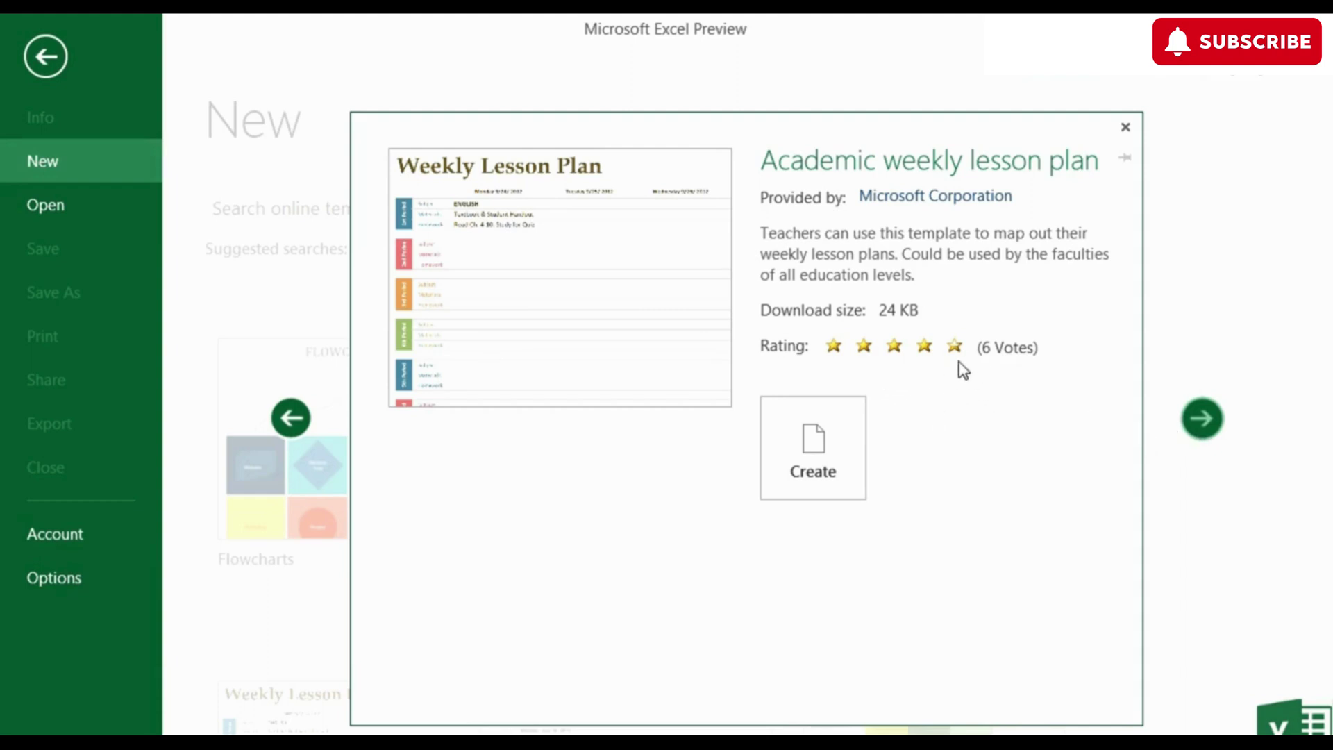
{"action": "left_click", "coordinate": [1201, 437]}
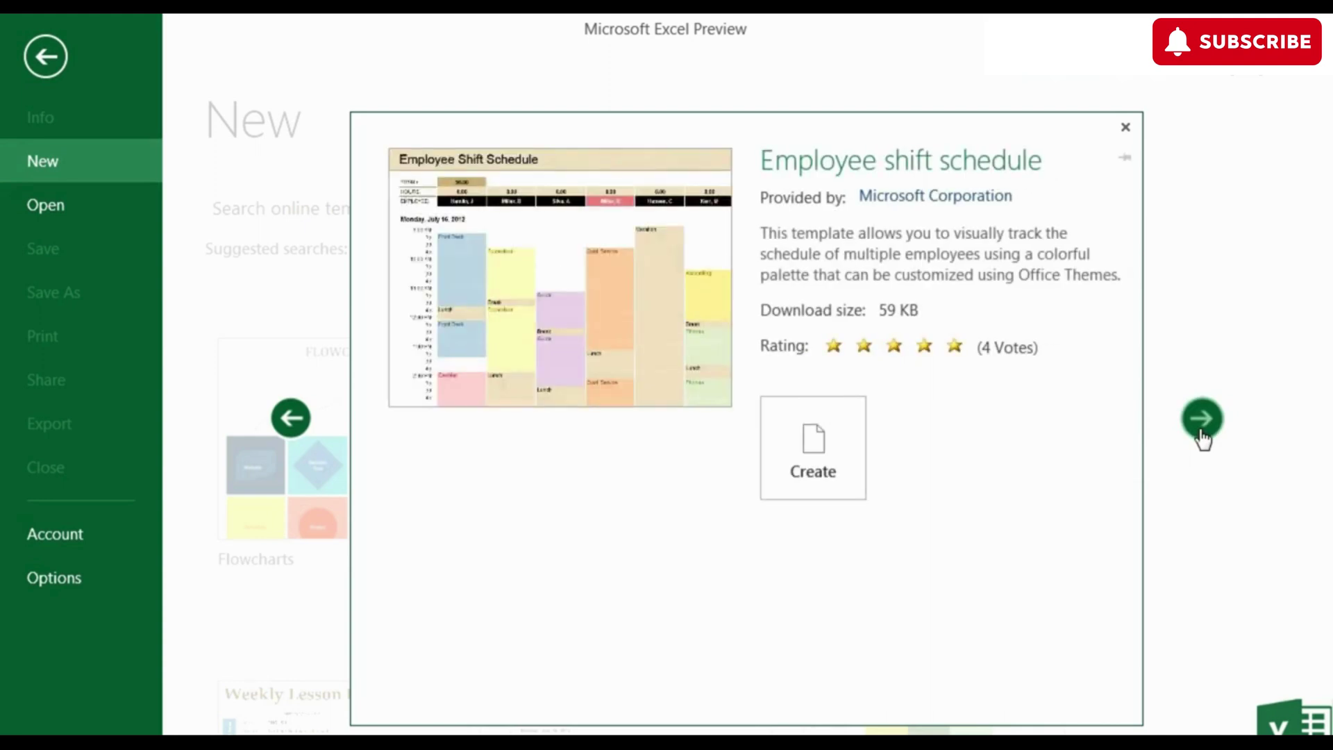
{"action": "left_click", "coordinate": [1202, 436]}
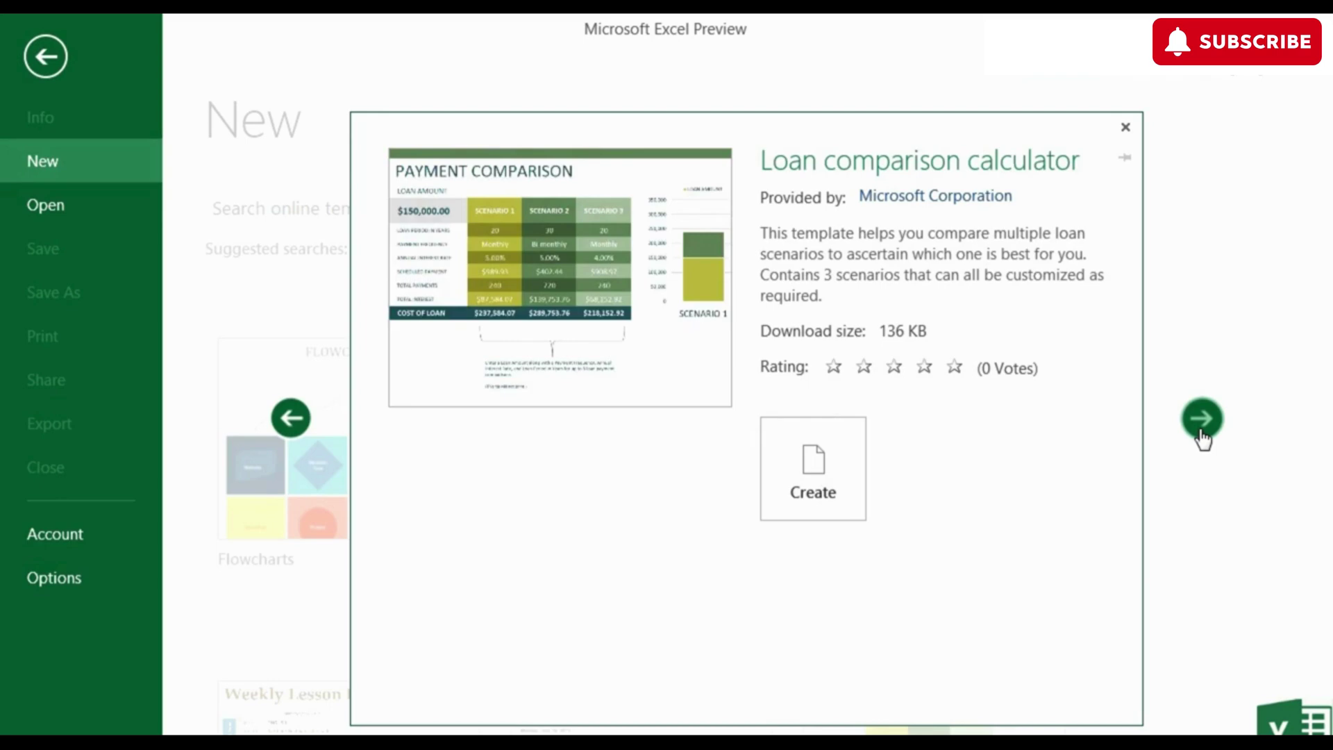
{"action": "left_click", "coordinate": [1202, 436]}
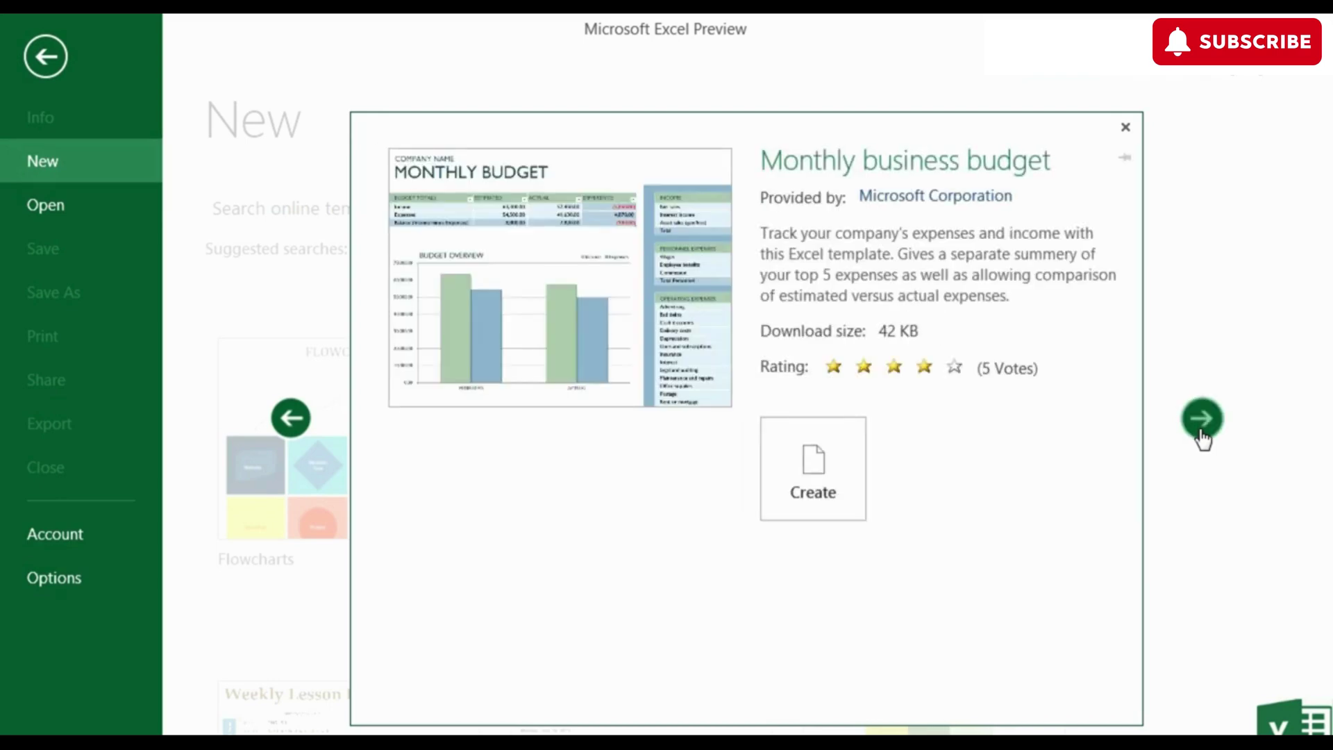
Step: Go back to the Expense report template preview and create a workbook from it
{"action": "left_click", "coordinate": [297, 420]}
{"action": "left_click", "coordinate": [298, 429]}
{"action": "left_click", "coordinate": [299, 430]}
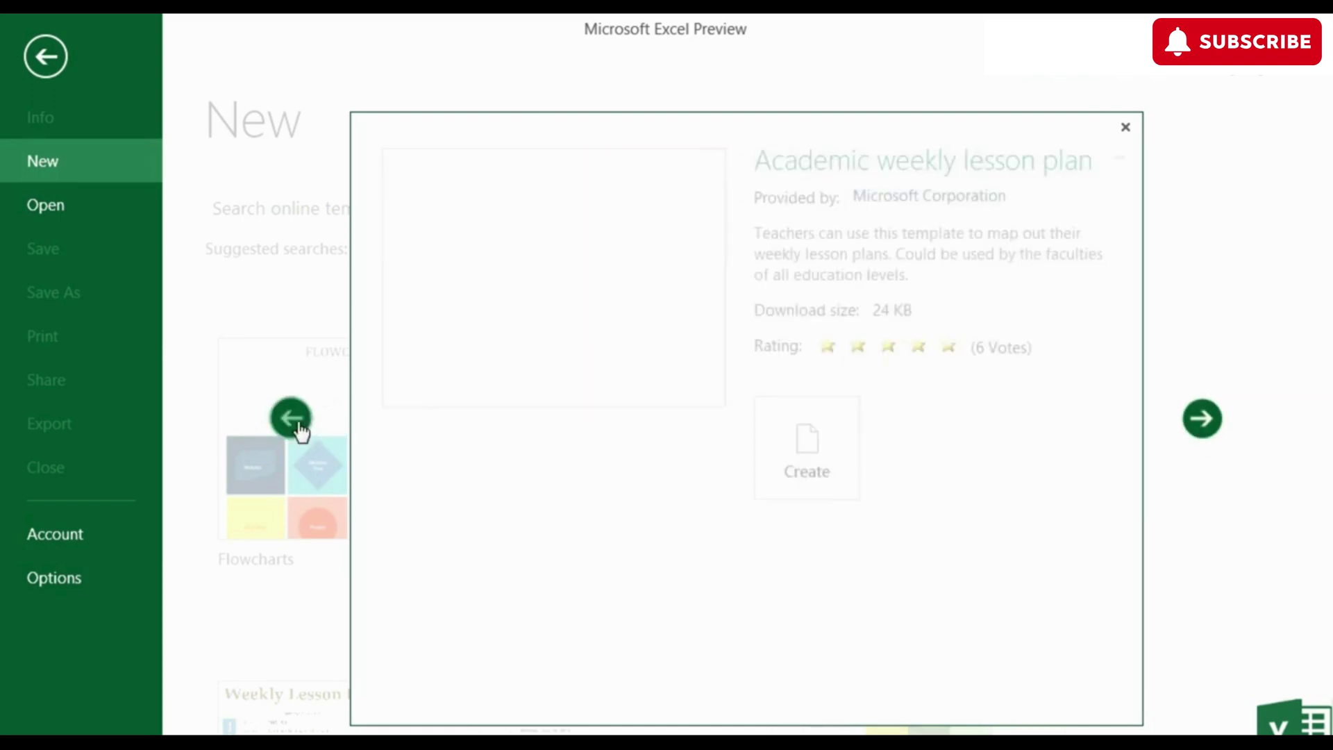
{"action": "left_click", "coordinate": [299, 430]}
{"action": "left_click", "coordinate": [298, 427]}
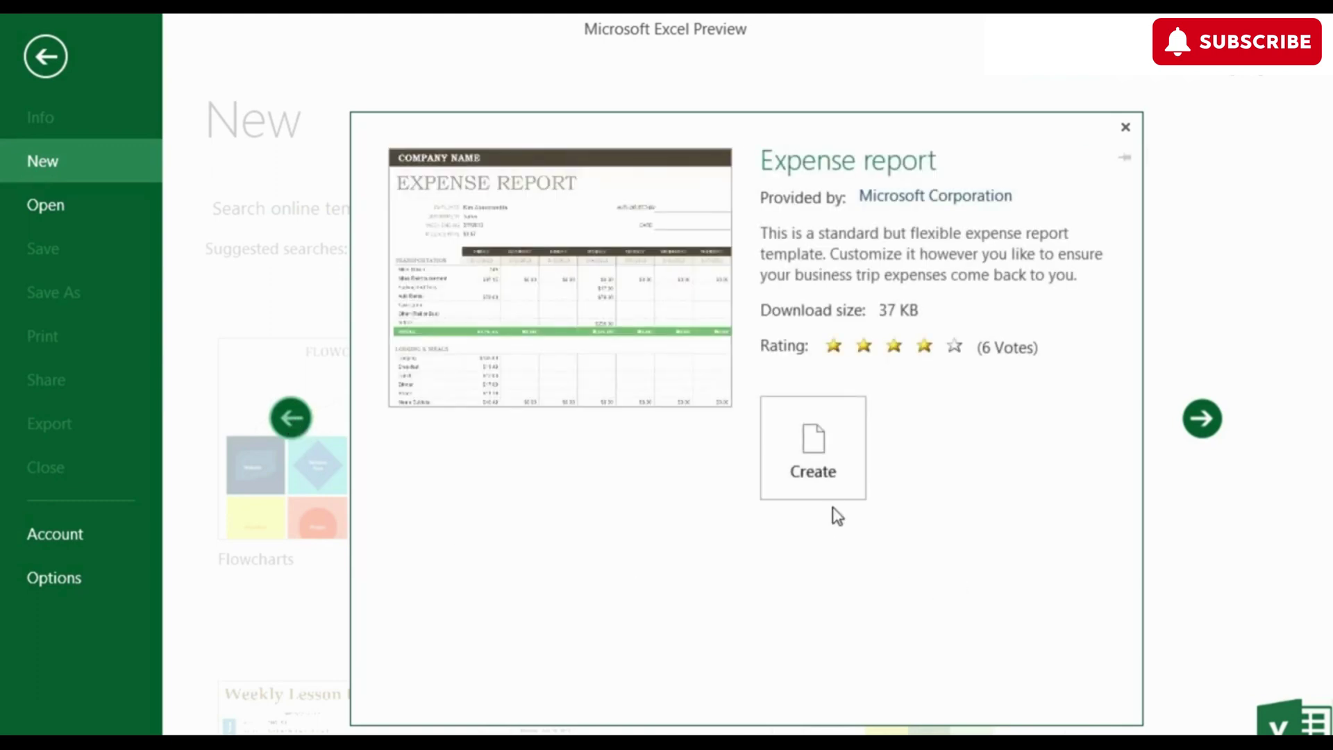
{"action": "left_click", "coordinate": [817, 464]}
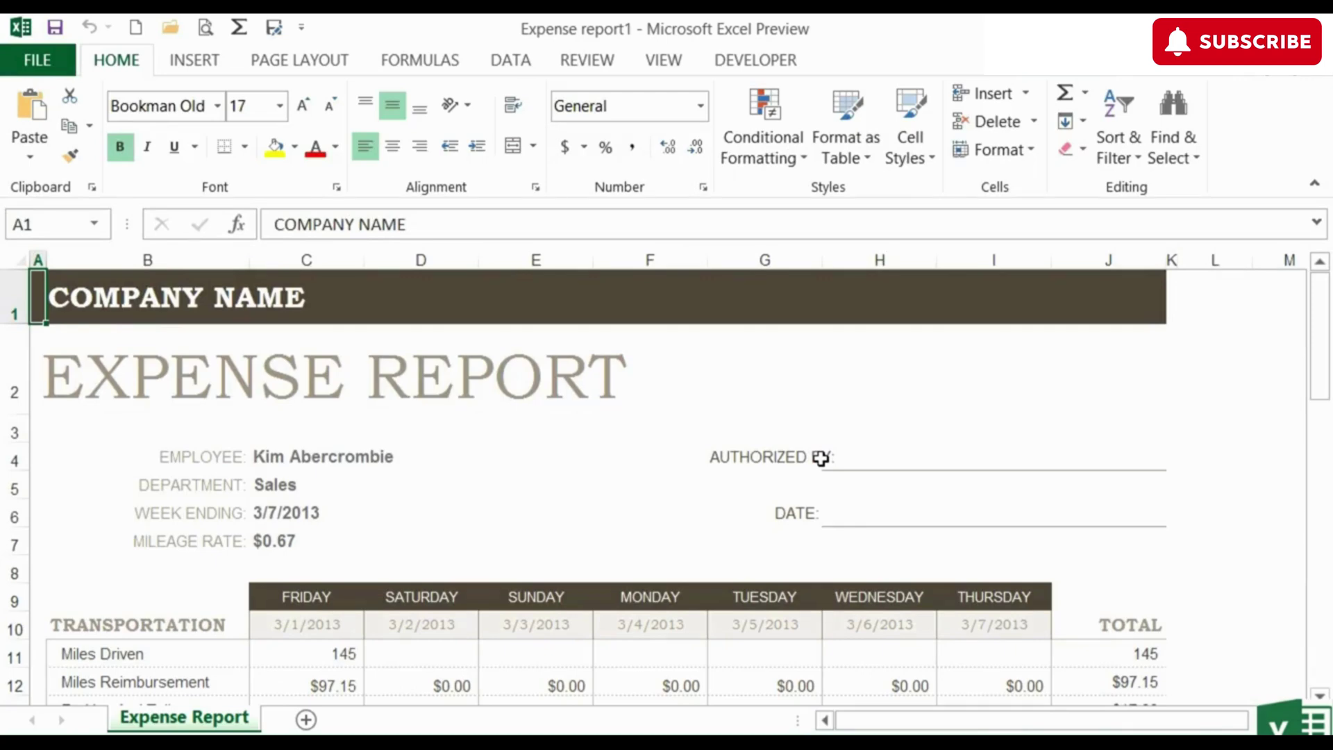
Step: Check the Miles Reimbursement formula for Friday, and set Friday's Miles Driven in C11 to 800
{"action": "scroll", "coordinate": [820, 459], "scroll_direction": "down", "scroll_amount": 3}
{"action": "left_click", "coordinate": [353, 314]}
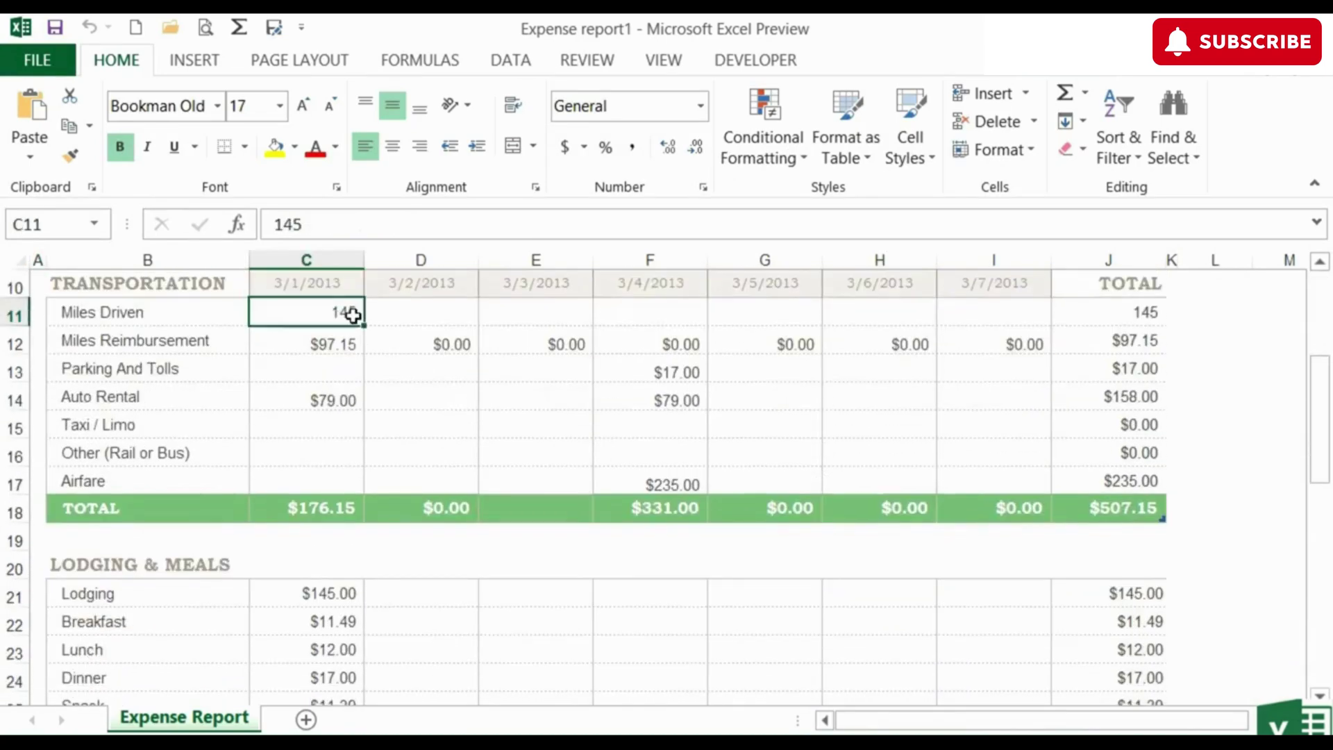
{"action": "left_click", "coordinate": [345, 344]}
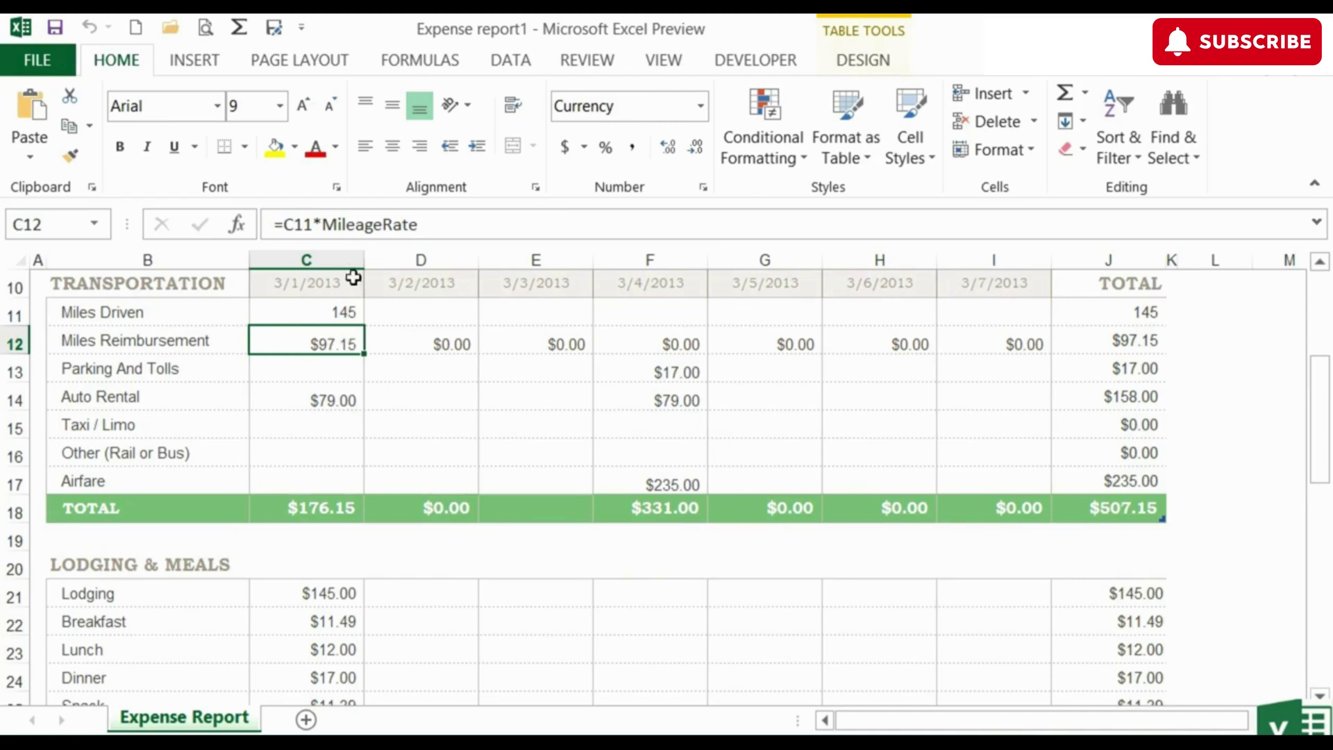
{"action": "left_click", "coordinate": [327, 313]}
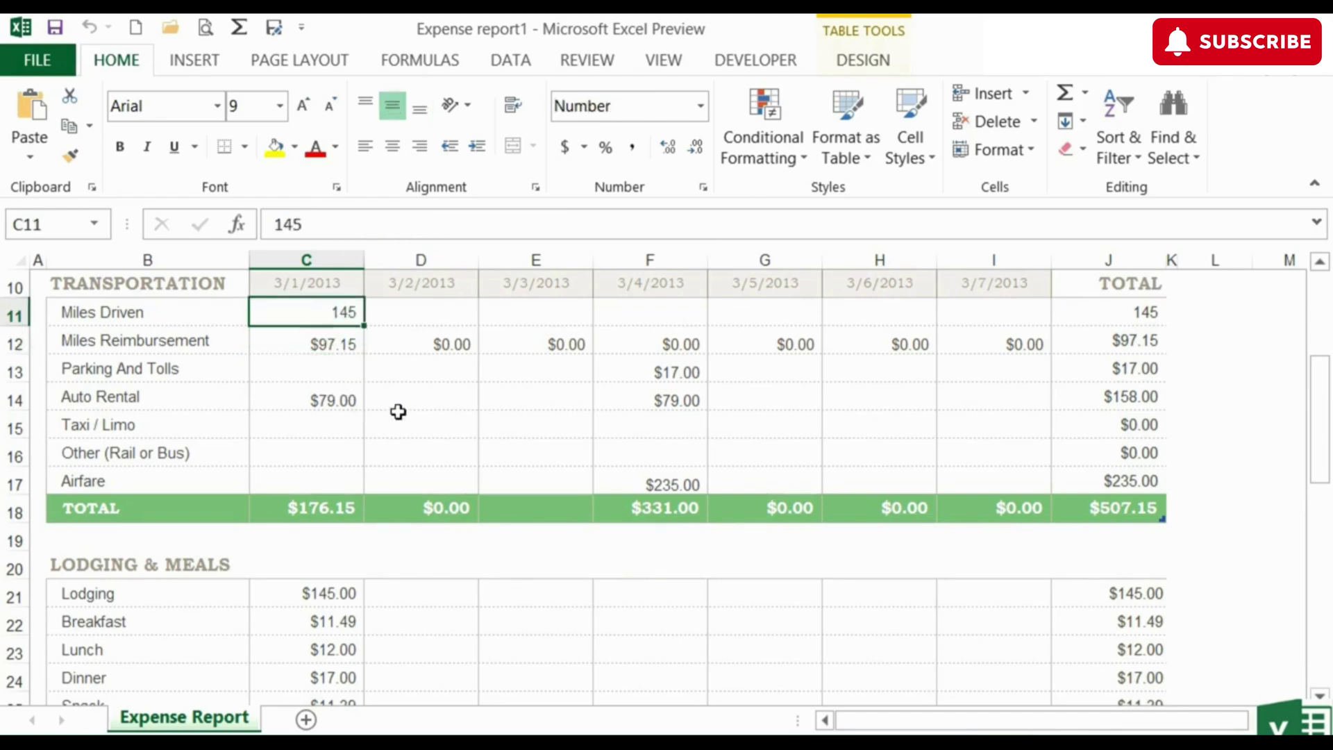
{"action": "type", "text": "800"}
{"action": "key", "text": "Return"}
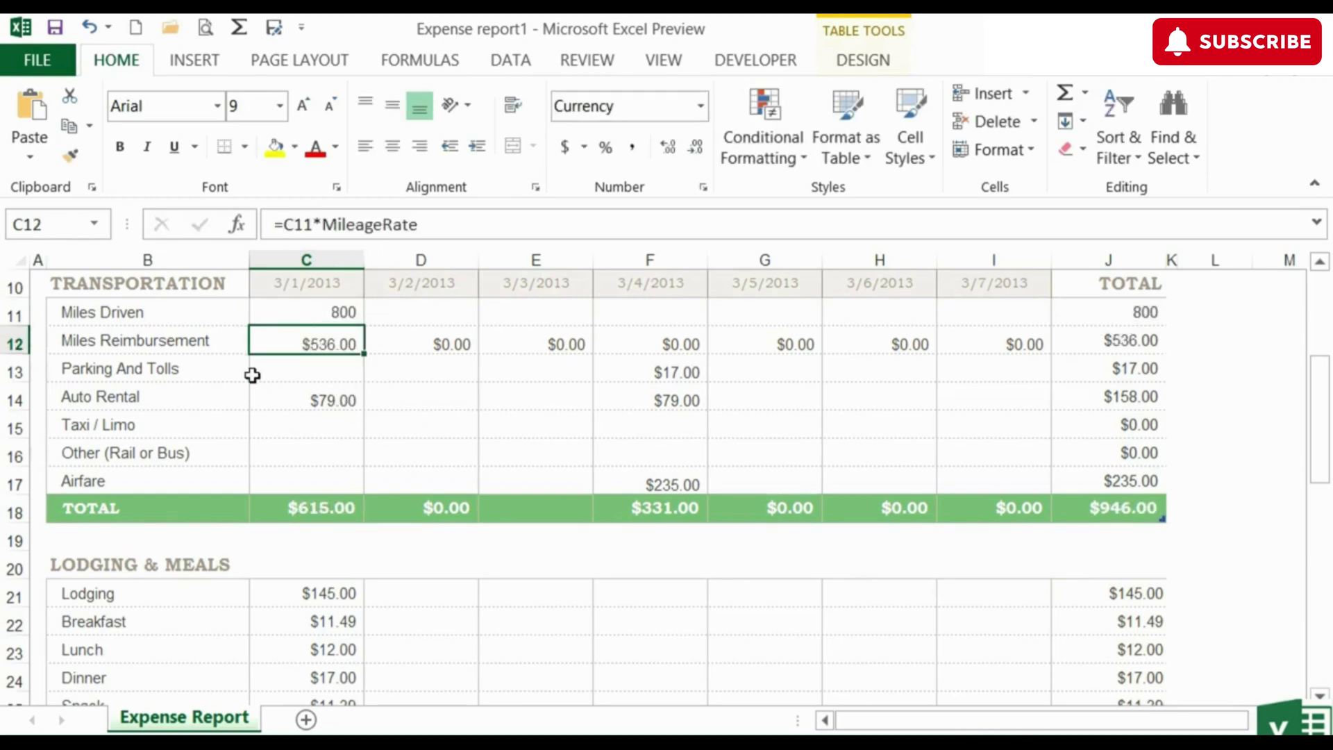
Step: Go to the named cell MileageRate and set the mileage rate to 3.45
{"action": "left_click", "coordinate": [95, 223]}
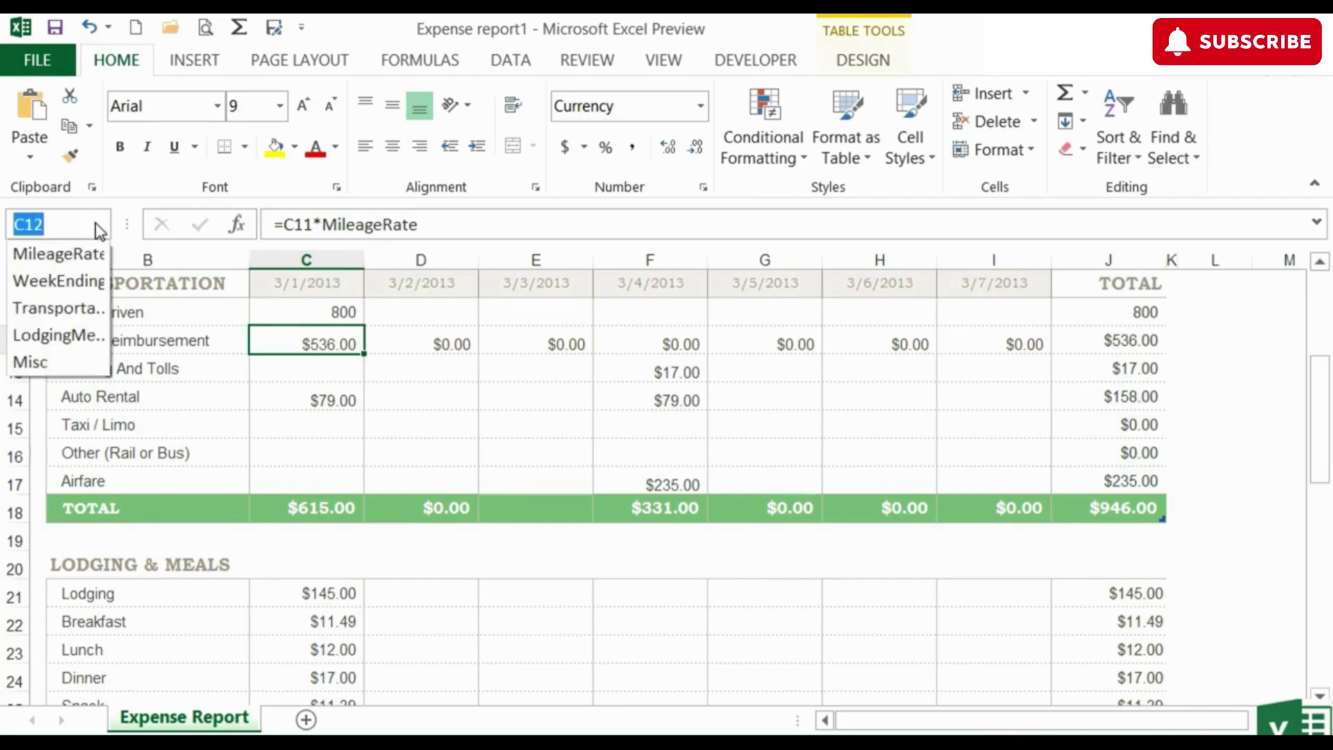
{"action": "left_click", "coordinate": [88, 260]}
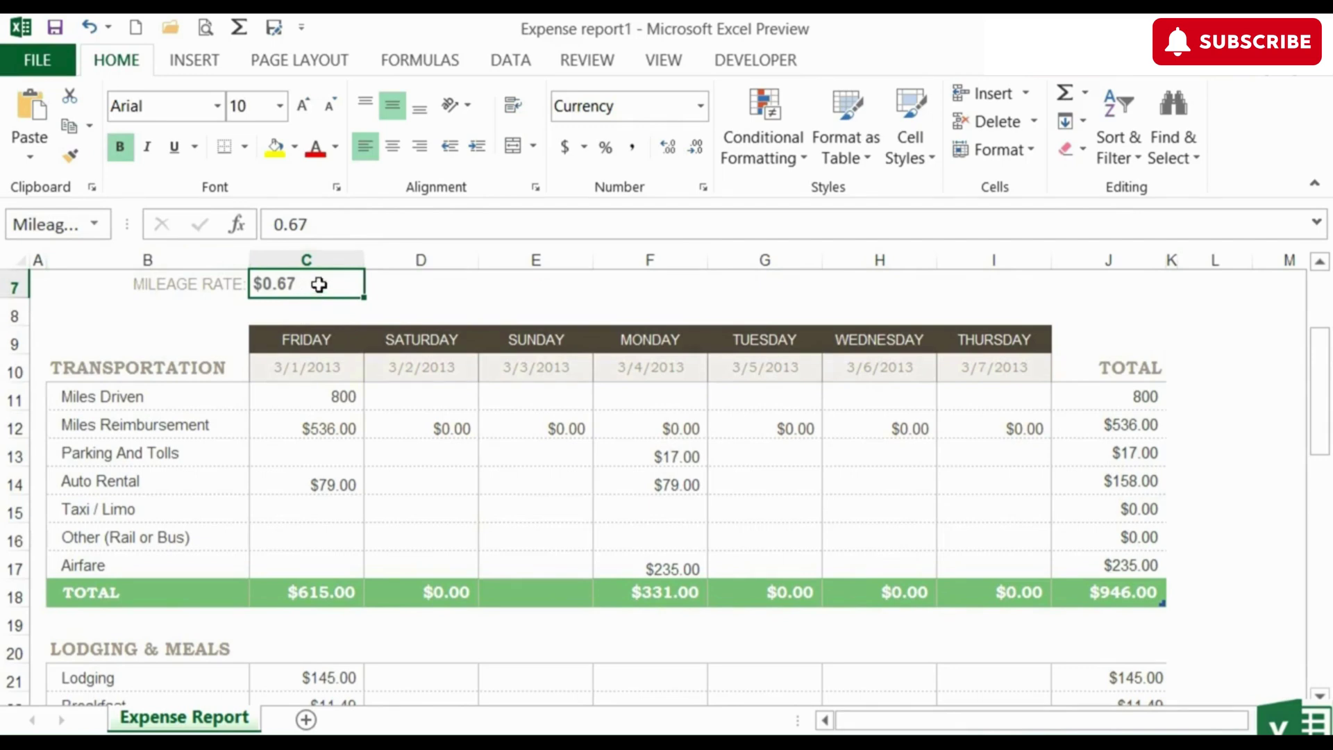
{"action": "type", "text": "3"}
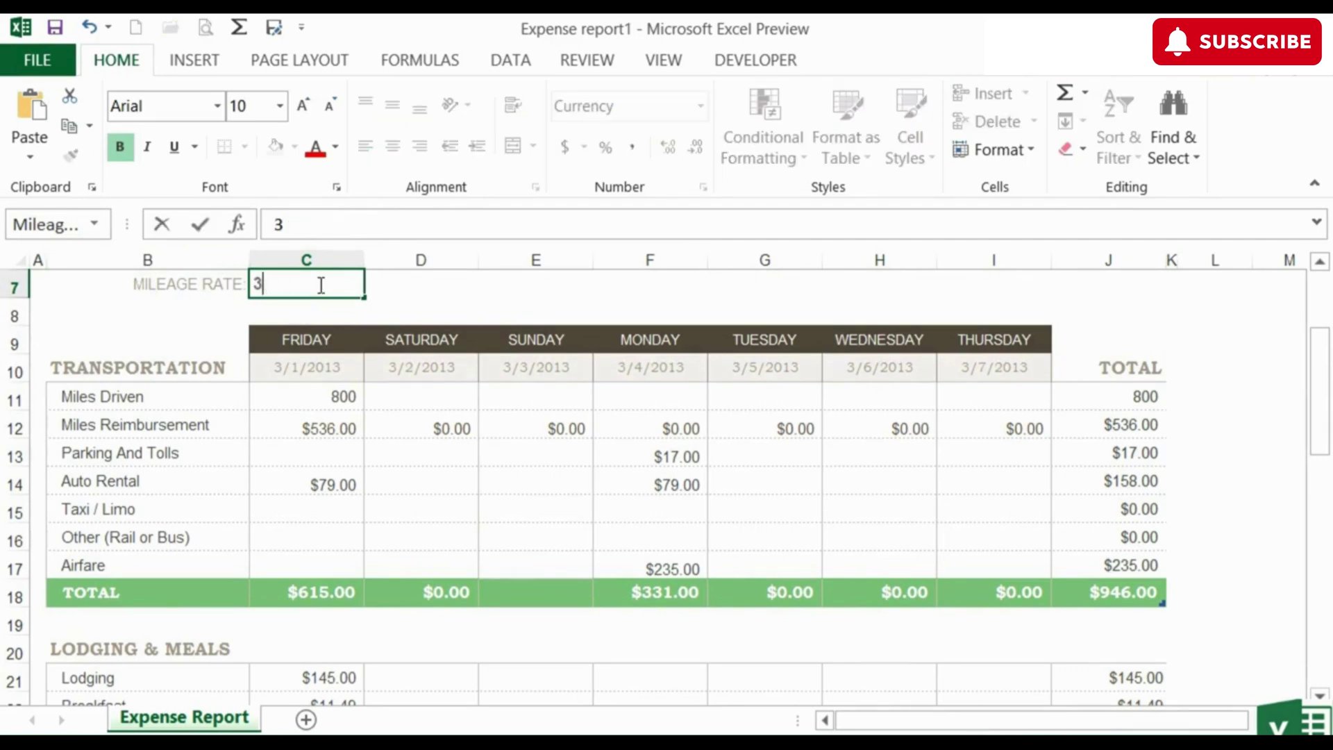
{"action": "type", "text": ".45"}
{"action": "key", "text": "Return"}
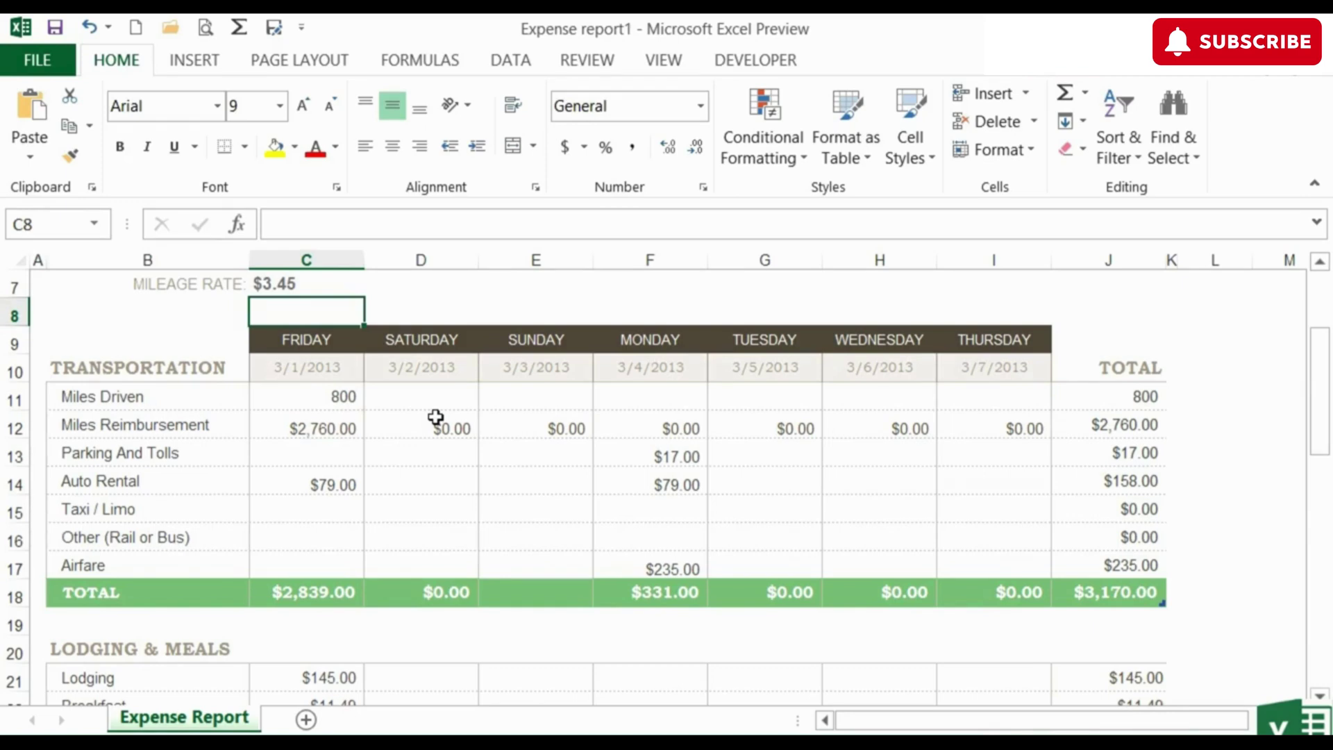
Step: Replace the company name heading in cell A1 with "Infinite SKILLS"
{"action": "scroll", "coordinate": [435, 417], "scroll_direction": "up", "scroll_amount": 2}
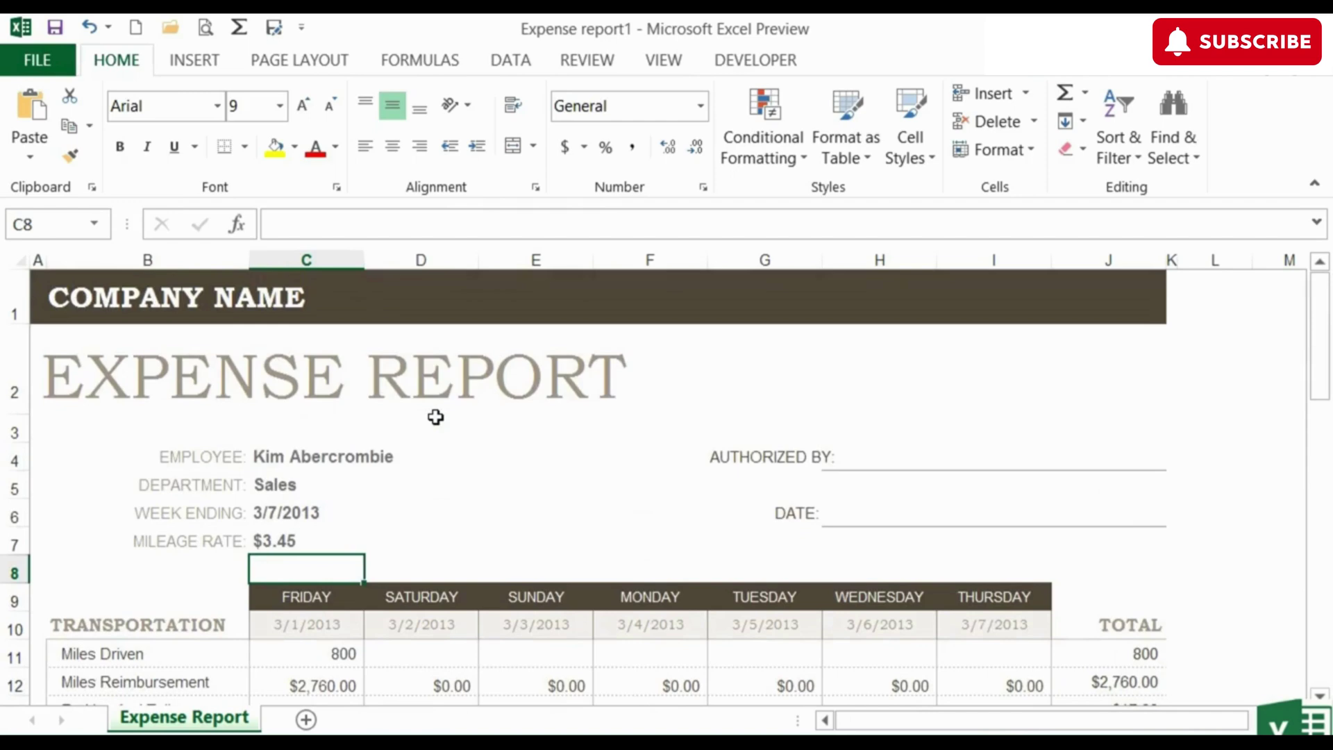
{"action": "left_click", "coordinate": [111, 294]}
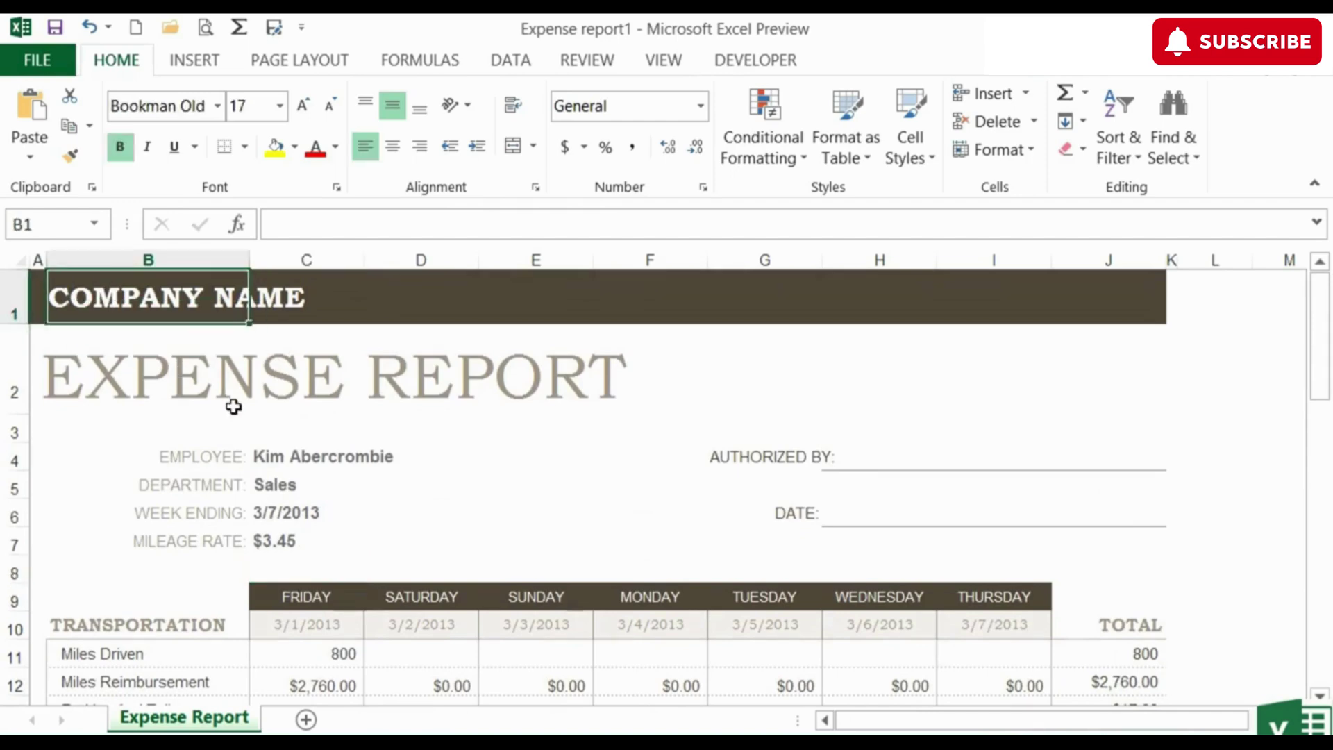
{"action": "left_click", "coordinate": [36, 305]}
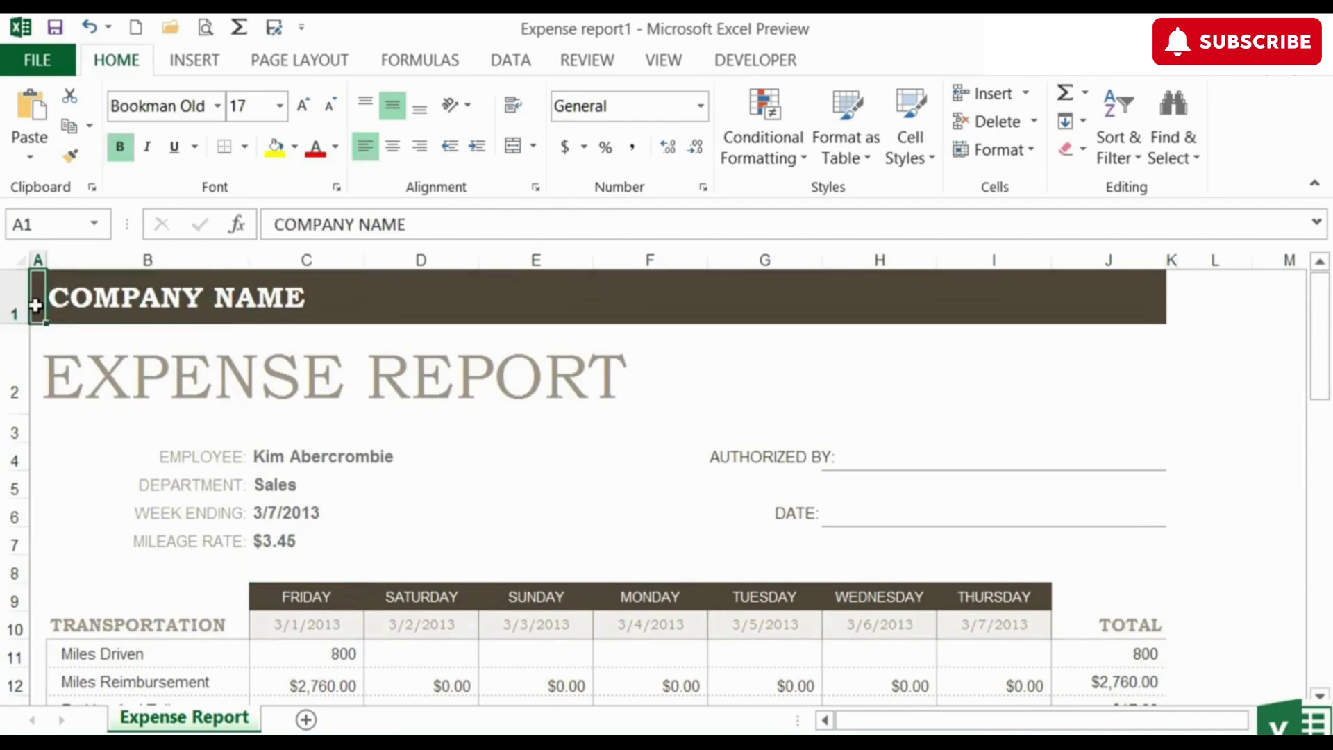
{"action": "type", "text": "Infinite SKILLS"}
{"action": "key", "text": "Return"}
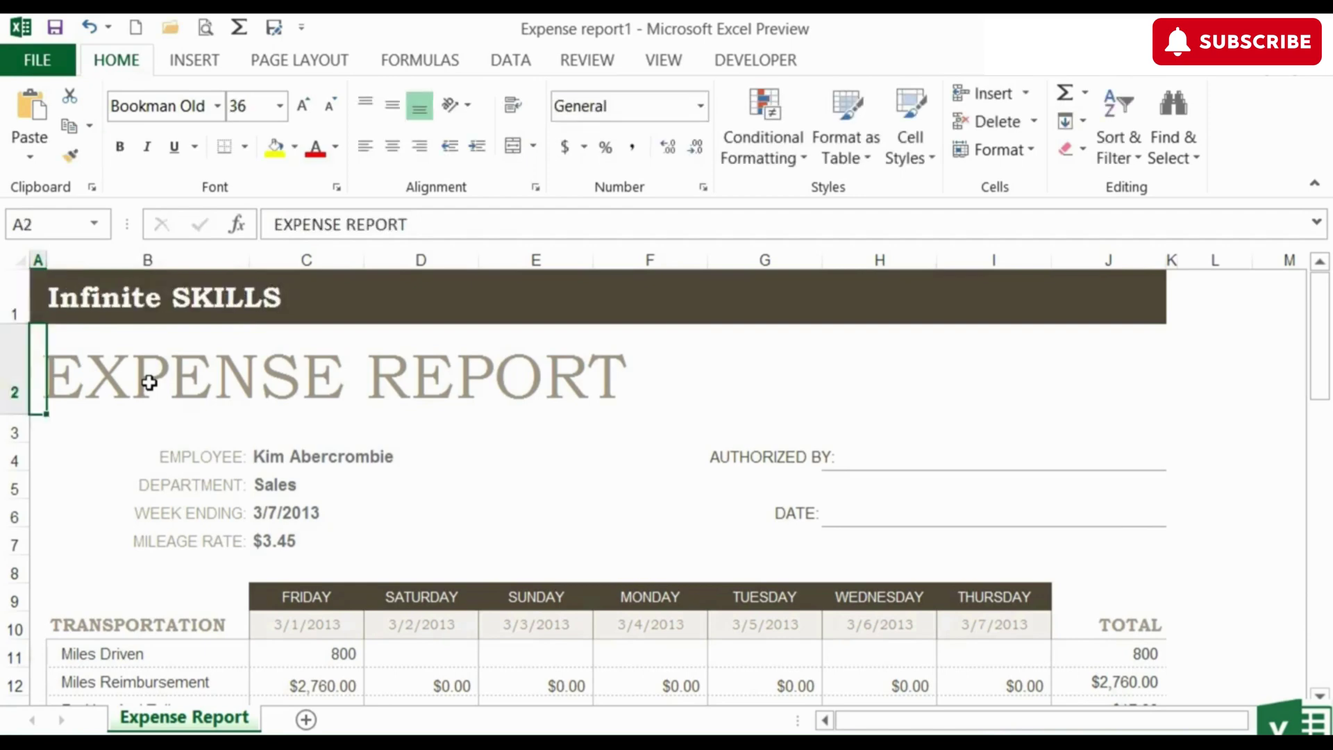
Step: Enter the employee's full name in C4 and set the department in C5 to "Training"
{"action": "left_click", "coordinate": [296, 459]}
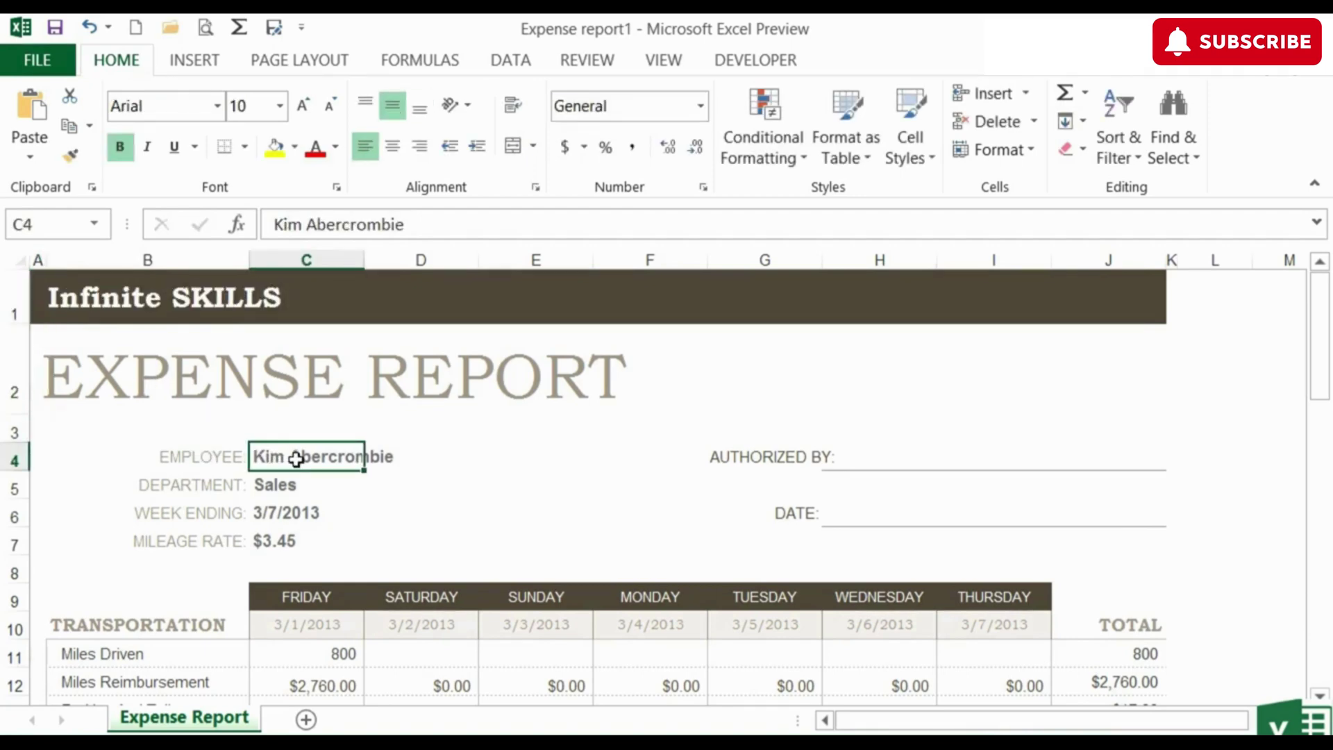
{"action": "type", "text": "Guy Vaccaro"}
{"action": "key", "text": "Return"}
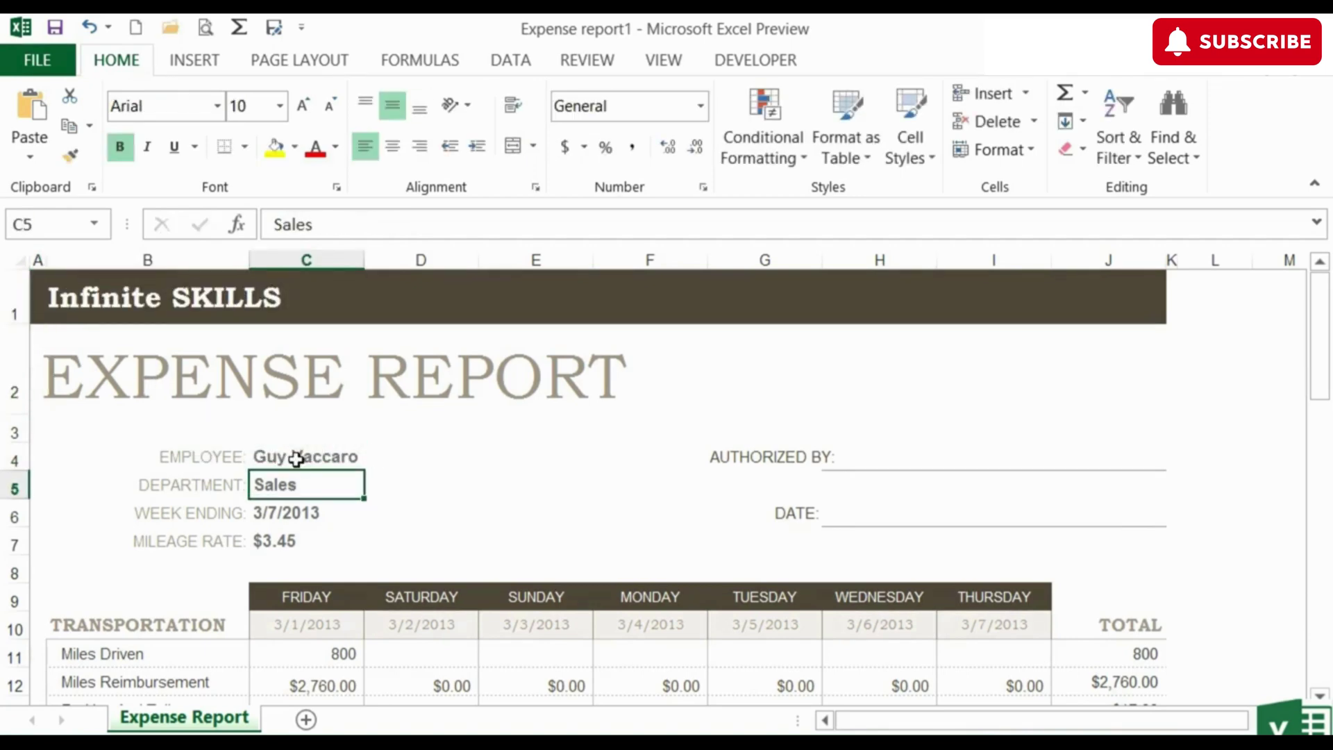
{"action": "type", "text": "Training"}
{"action": "key", "text": "Return"}
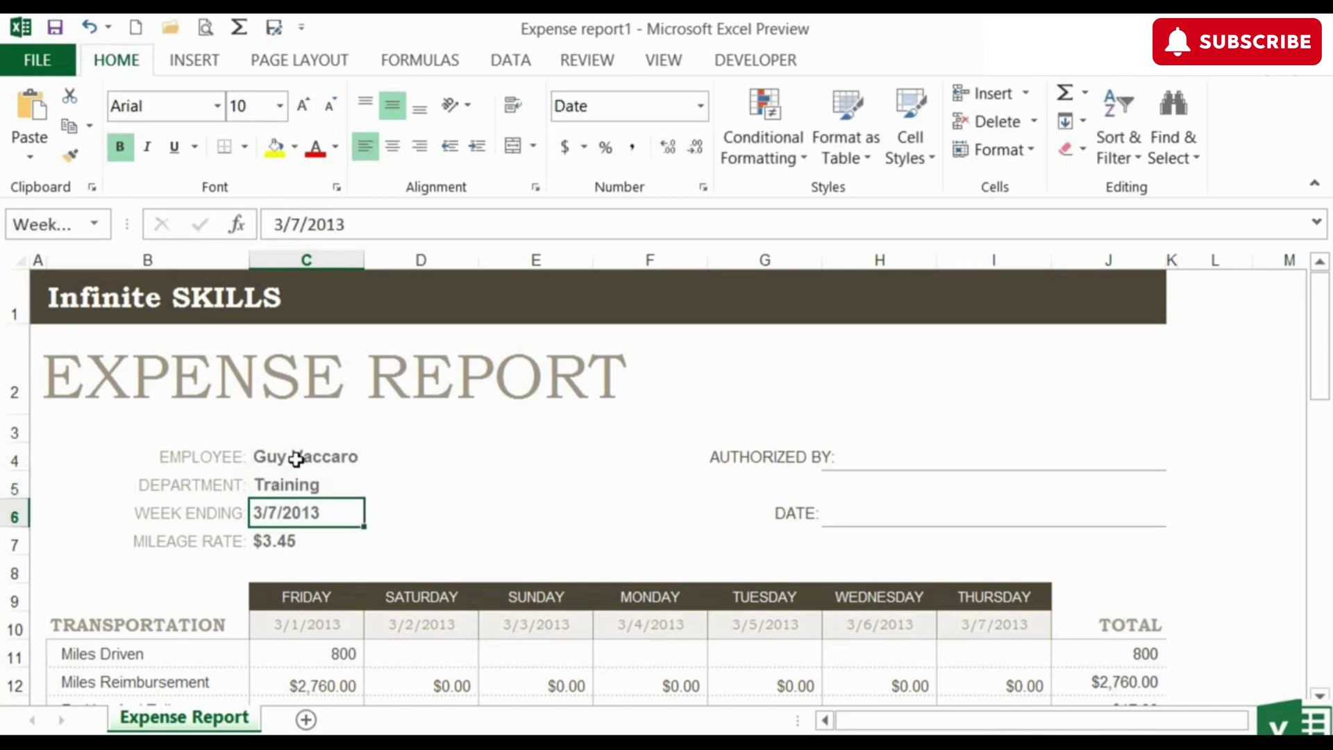
Step: Examine the Total Expenses, Advances and Total Reimbursement cells below the grand totals and how they are calculated
{"action": "scroll", "coordinate": [296, 459], "scroll_direction": "down", "scroll_amount": 5}
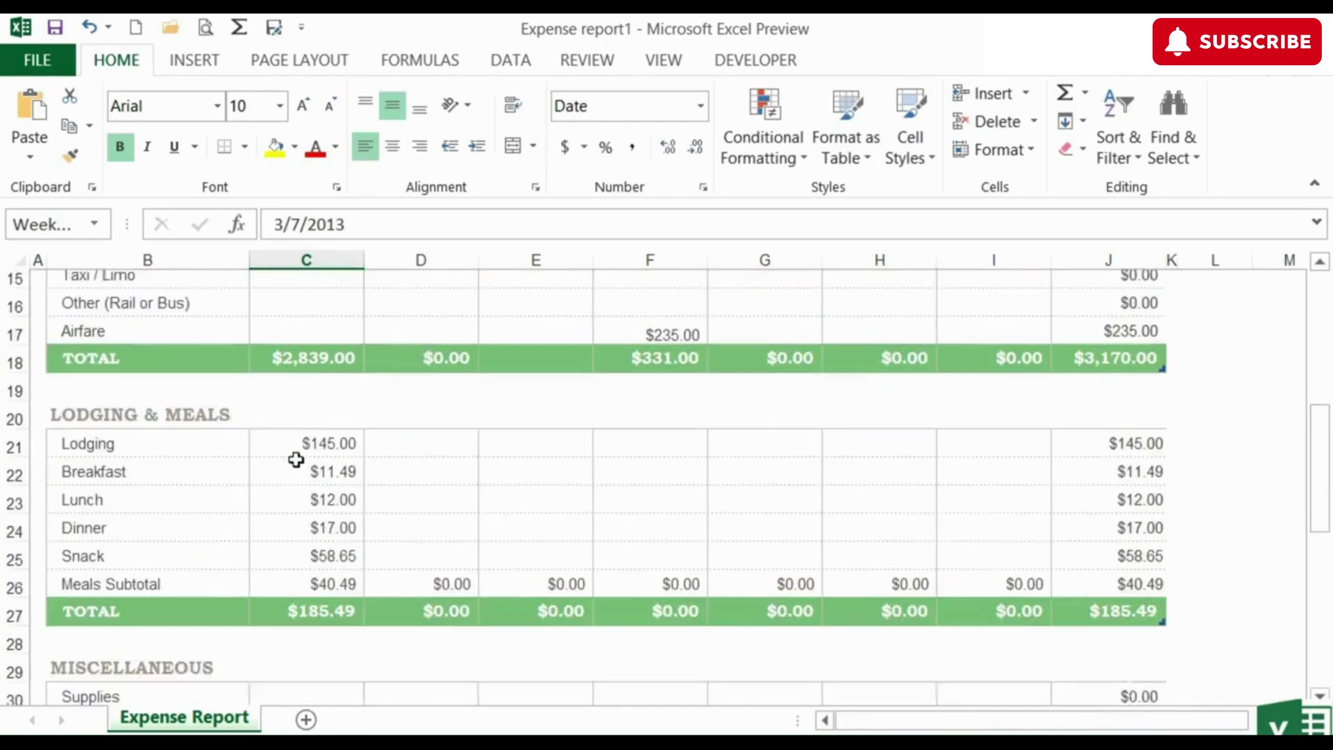
{"action": "scroll", "coordinate": [296, 459], "scroll_direction": "down", "scroll_amount": 7}
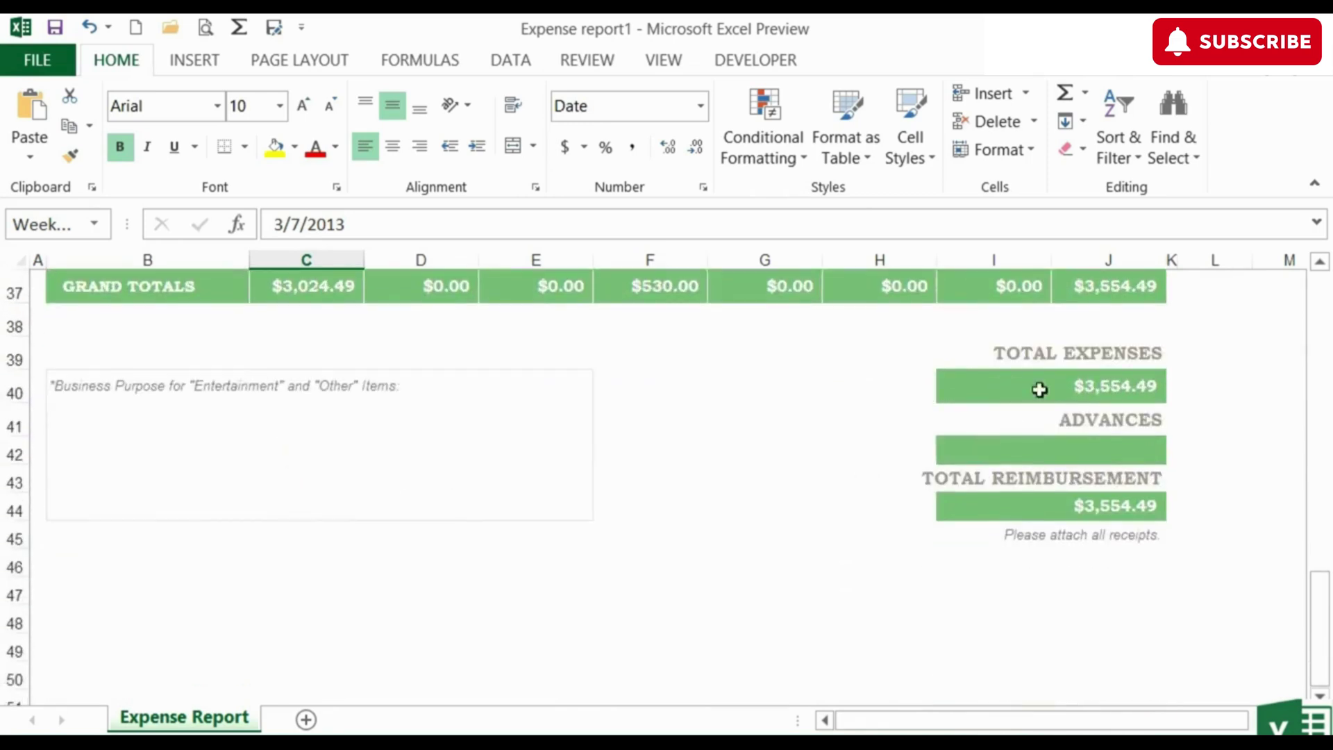
{"action": "left_click", "coordinate": [1103, 451]}
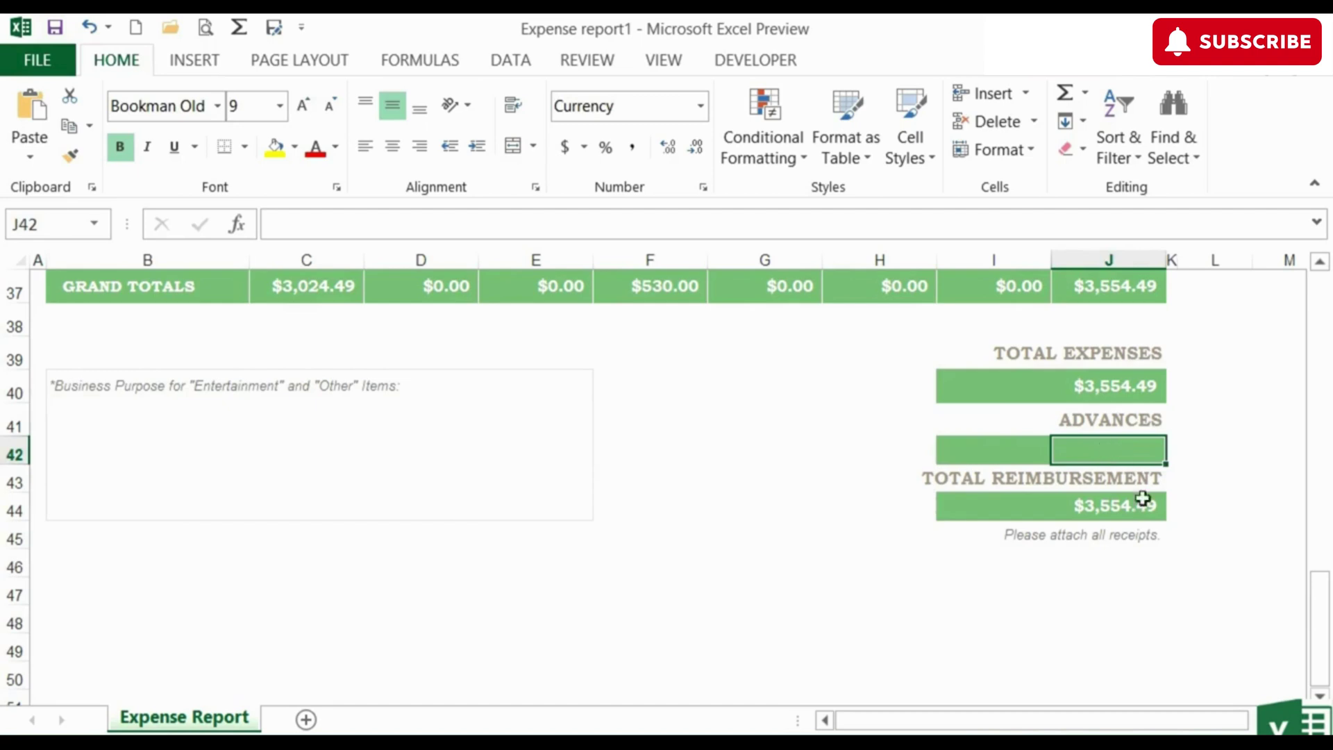
{"action": "left_click", "coordinate": [1116, 506]}
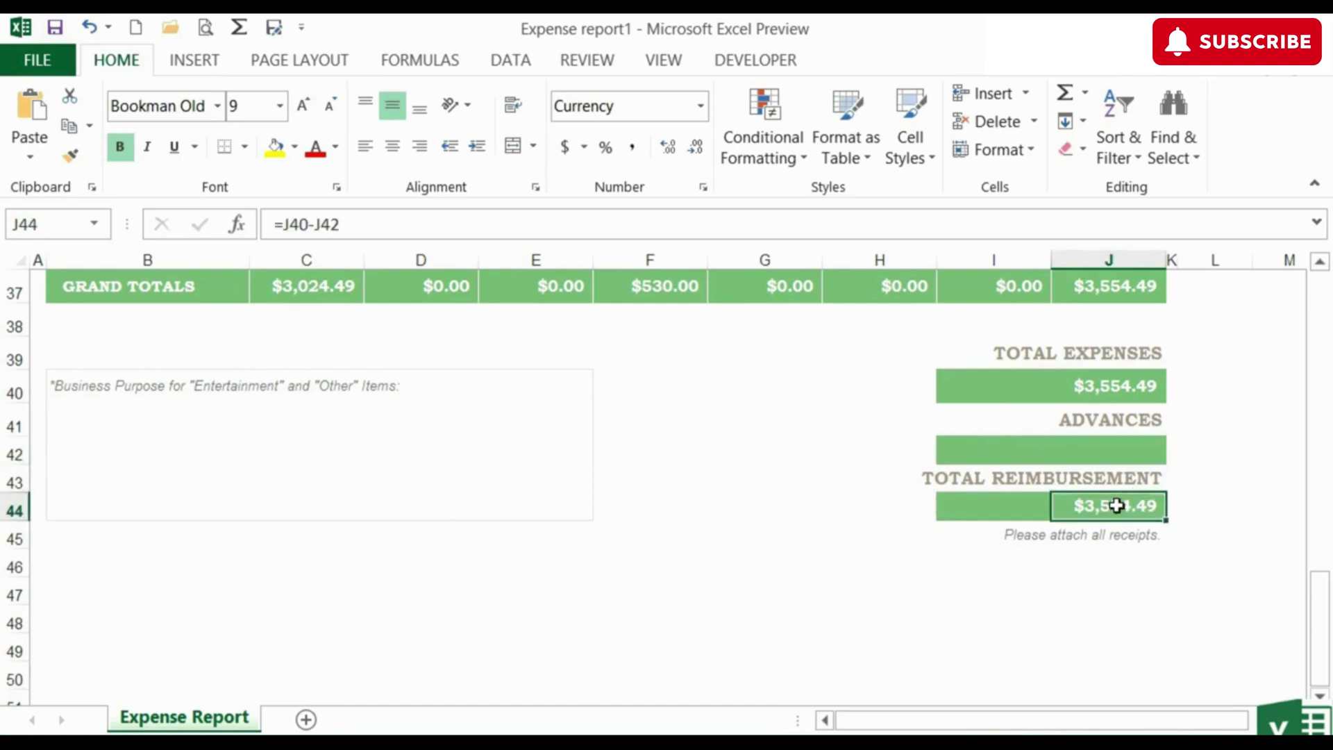
{"action": "left_click", "coordinate": [1110, 384]}
{"action": "left_click", "coordinate": [1102, 501]}
{"action": "left_click", "coordinate": [1095, 464]}
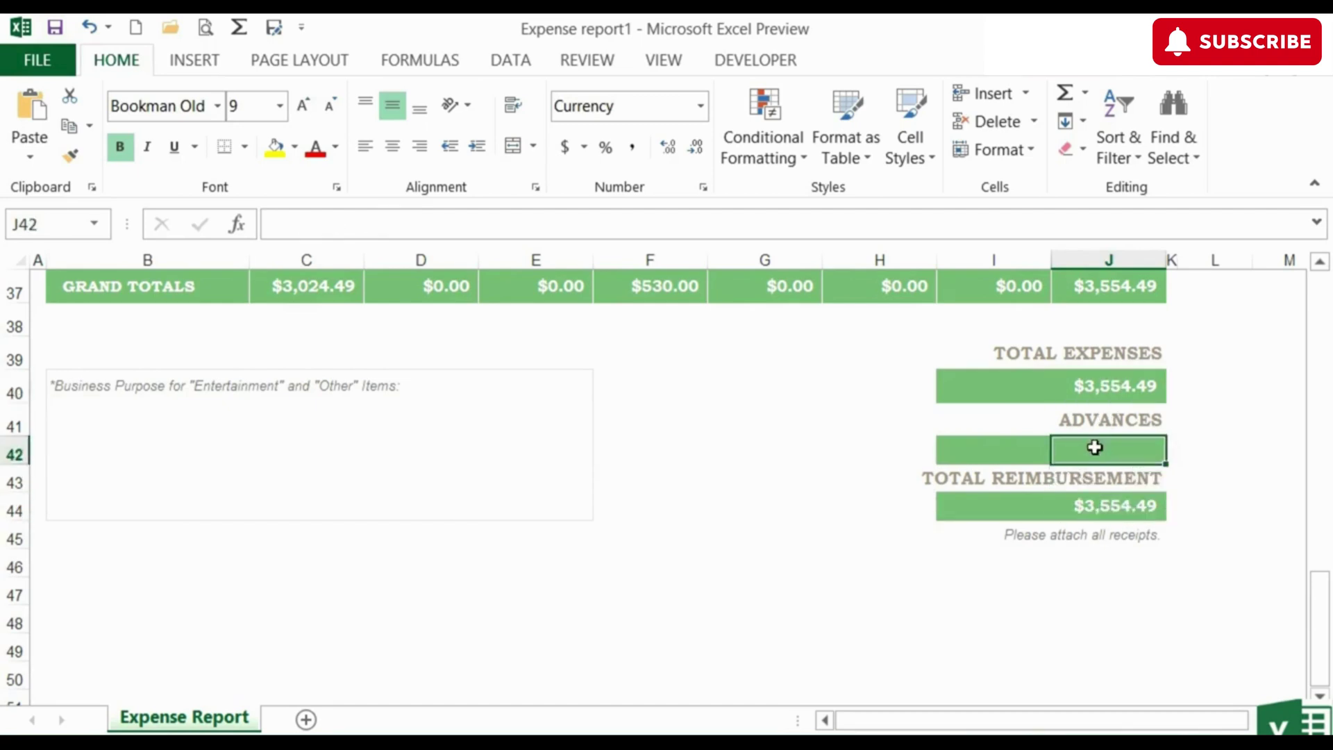
Step: Browse the gallery of available templates for creating a new workbook
{"action": "scroll", "coordinate": [713, 501], "scroll_direction": "up", "scroll_amount": 2}
{"action": "scroll", "coordinate": [713, 501], "scroll_direction": "up", "scroll_amount": 11}
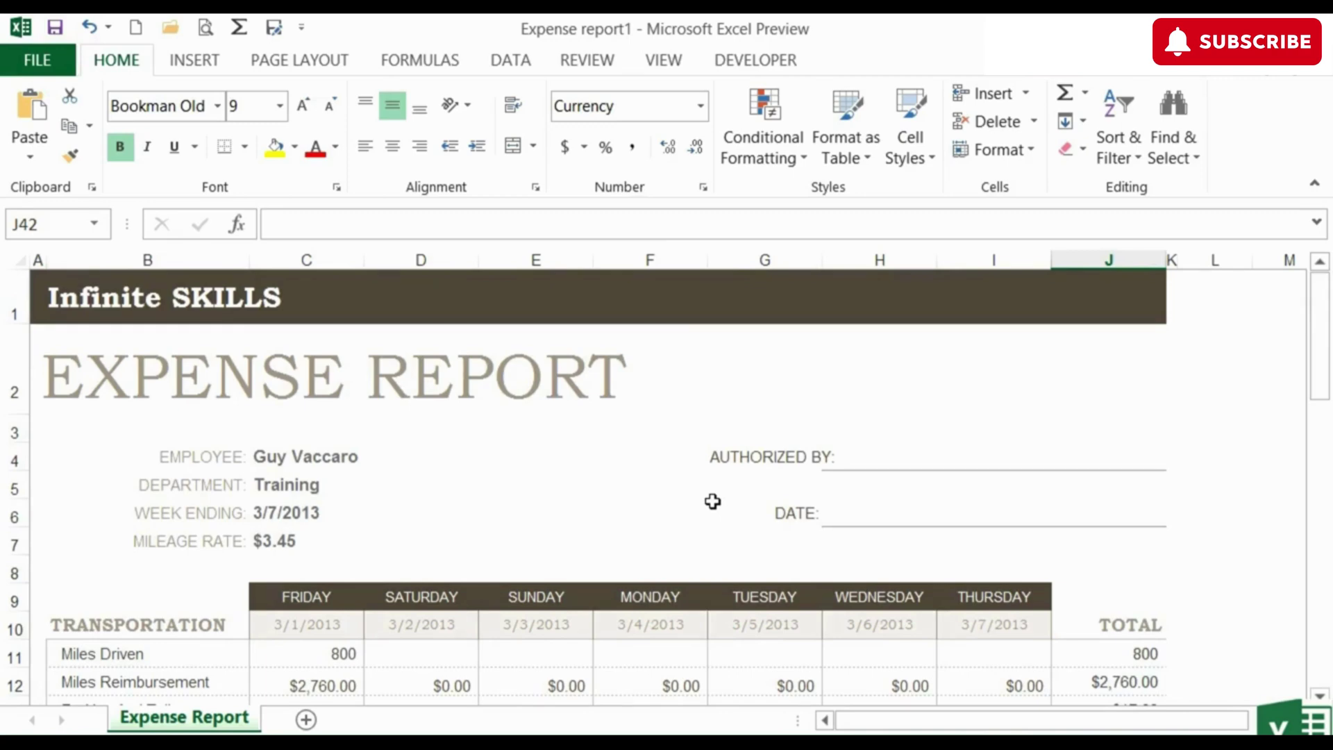
{"action": "left_click", "coordinate": [56, 68]}
{"action": "left_click", "coordinate": [57, 148]}
{"action": "scroll", "coordinate": [738, 514], "scroll_direction": "down", "scroll_amount": 5}
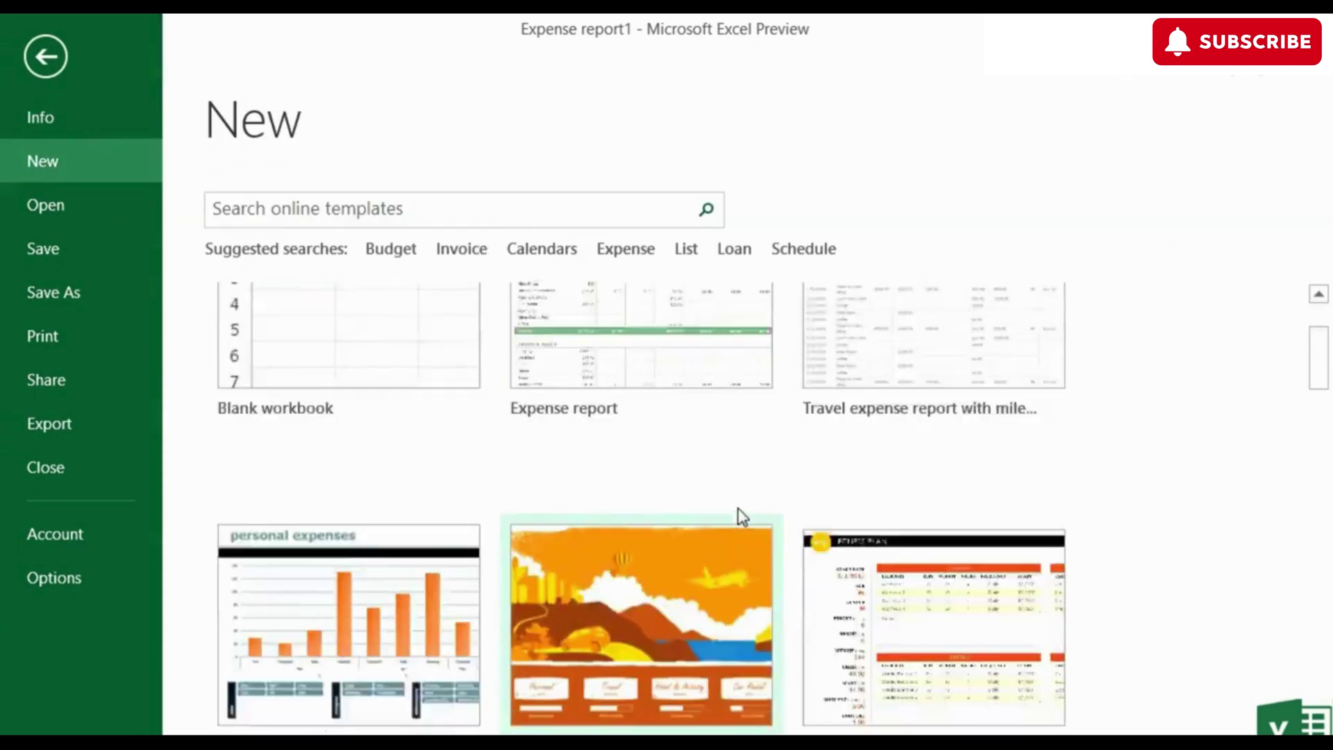
{"action": "scroll", "coordinate": [742, 517], "scroll_direction": "down", "scroll_amount": 8}
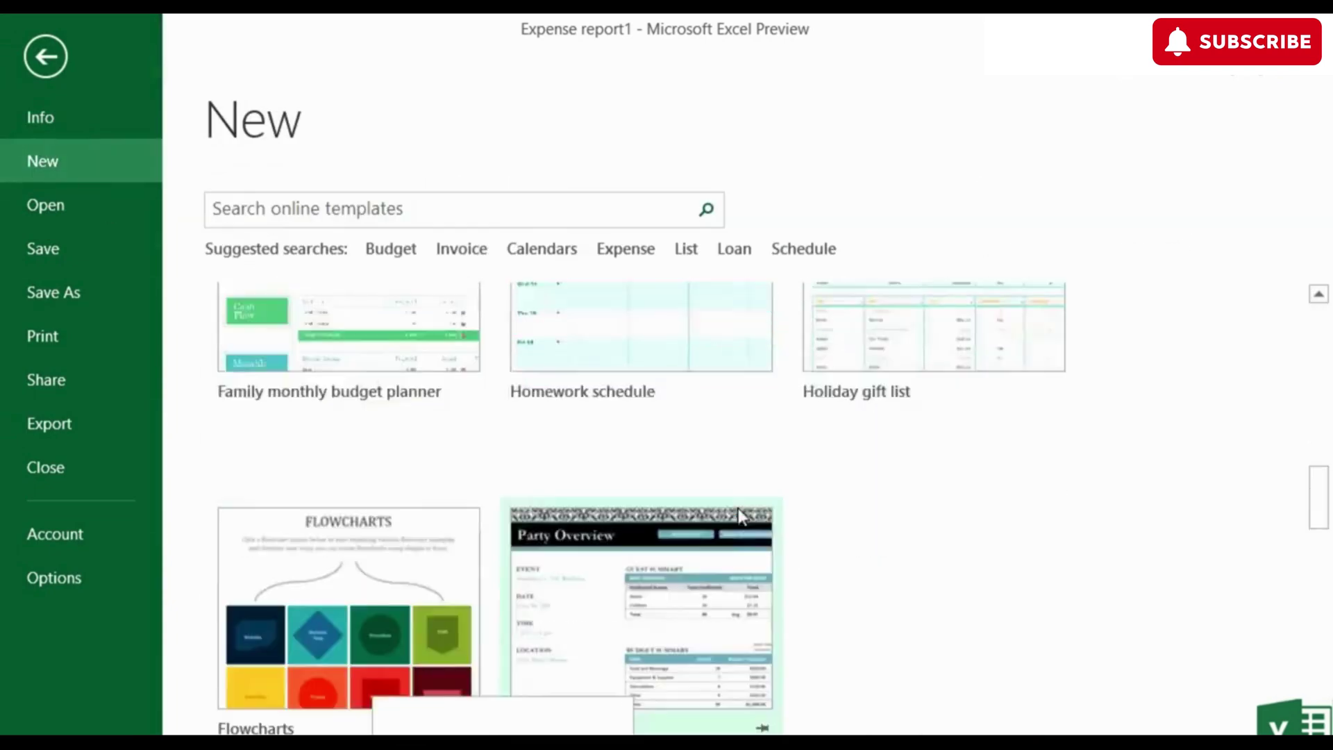
{"action": "scroll", "coordinate": [742, 518], "scroll_direction": "down", "scroll_amount": 1}
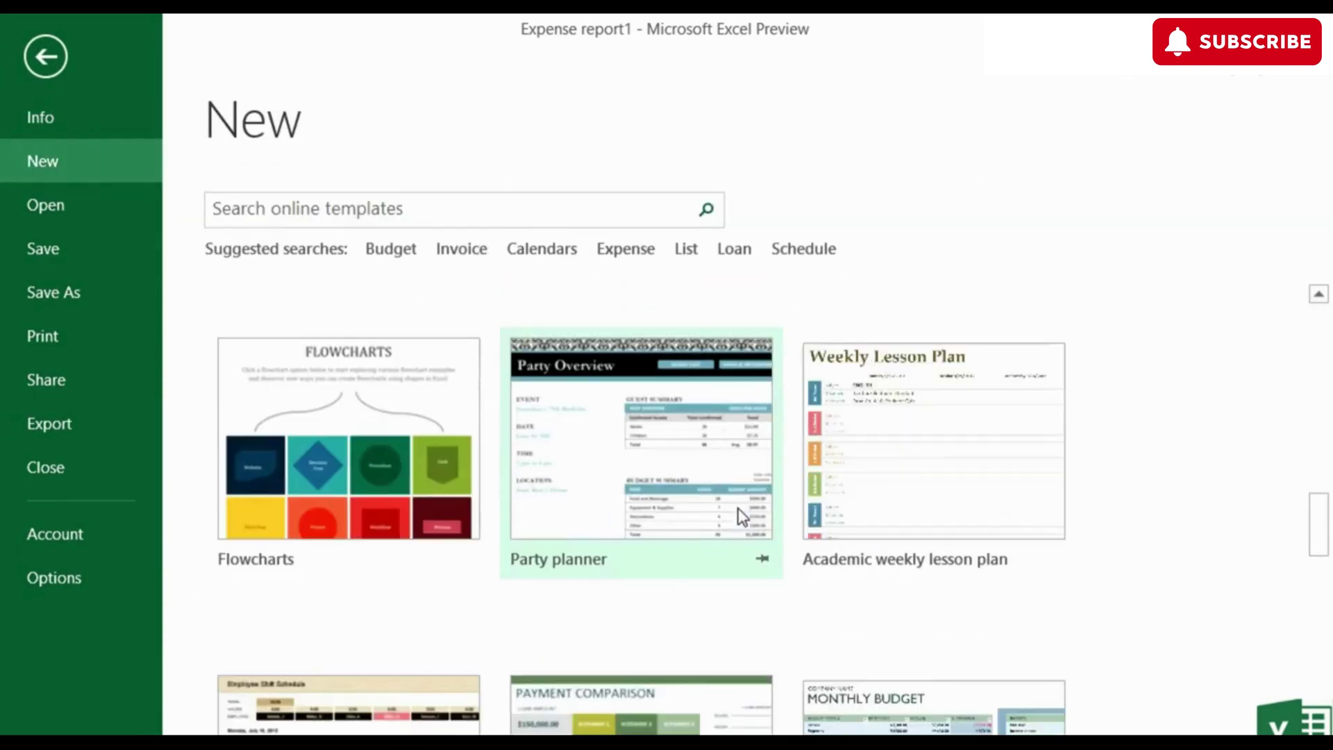
{"action": "scroll", "coordinate": [741, 517], "scroll_direction": "up", "scroll_amount": 12}
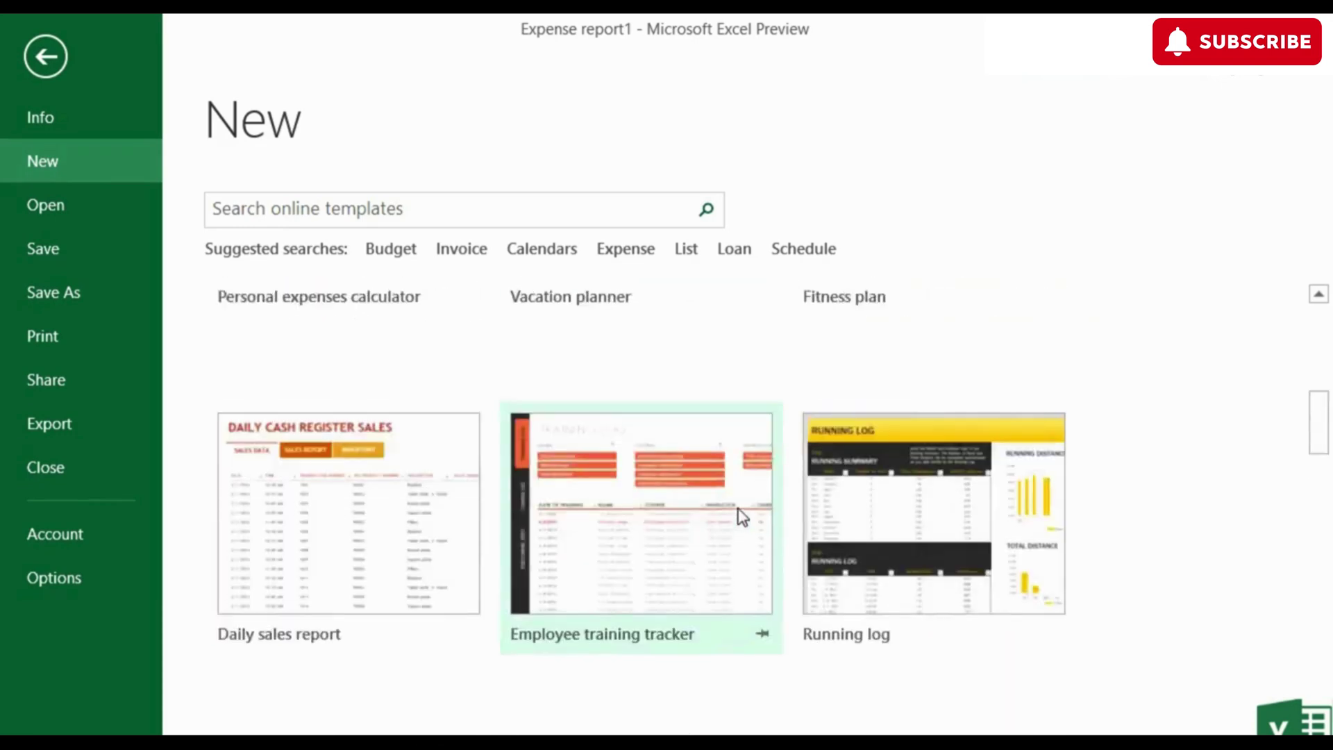
{"action": "scroll", "coordinate": [742, 517], "scroll_direction": "up", "scroll_amount": 1}
Step: Search the online templates for "expenses", preview the Personal expenses calculator template and return to the expense report without creating it
{"action": "left_click", "coordinate": [356, 205]}
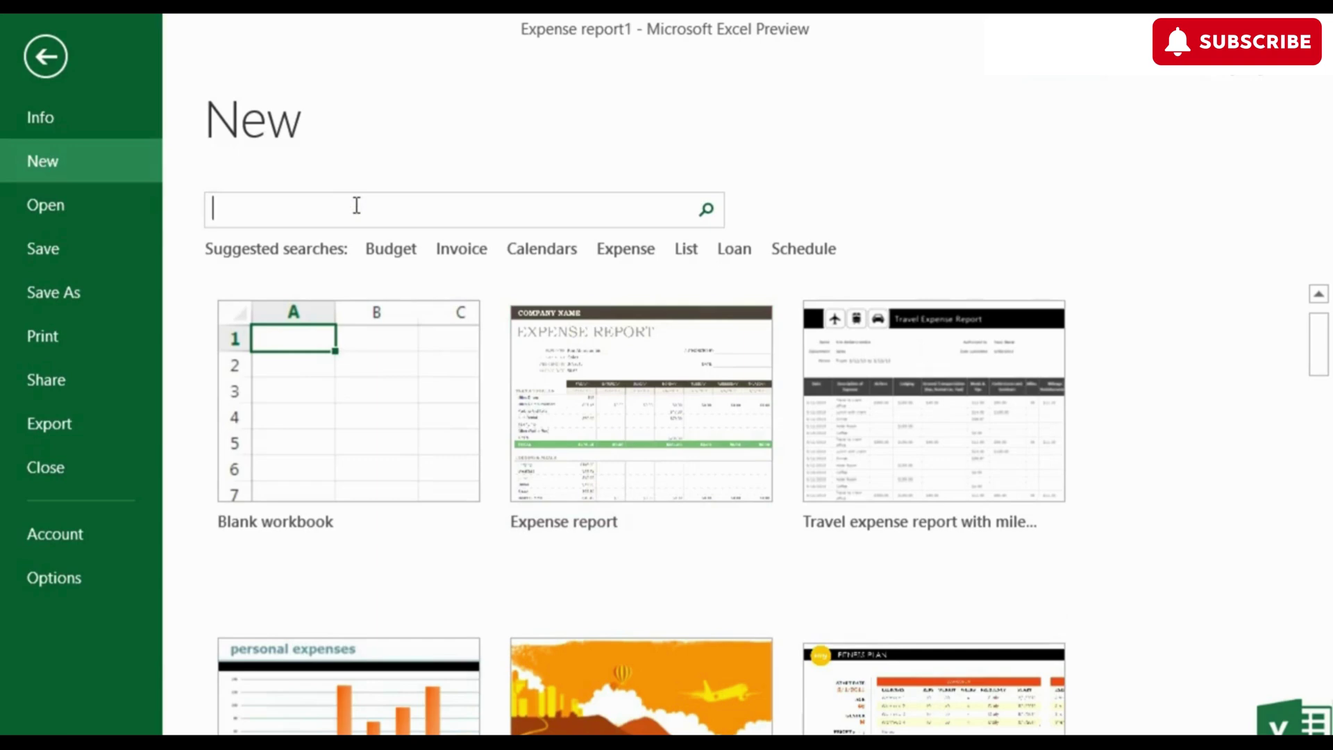
{"action": "type", "text": "expenses"}
{"action": "left_click", "coordinate": [706, 209]}
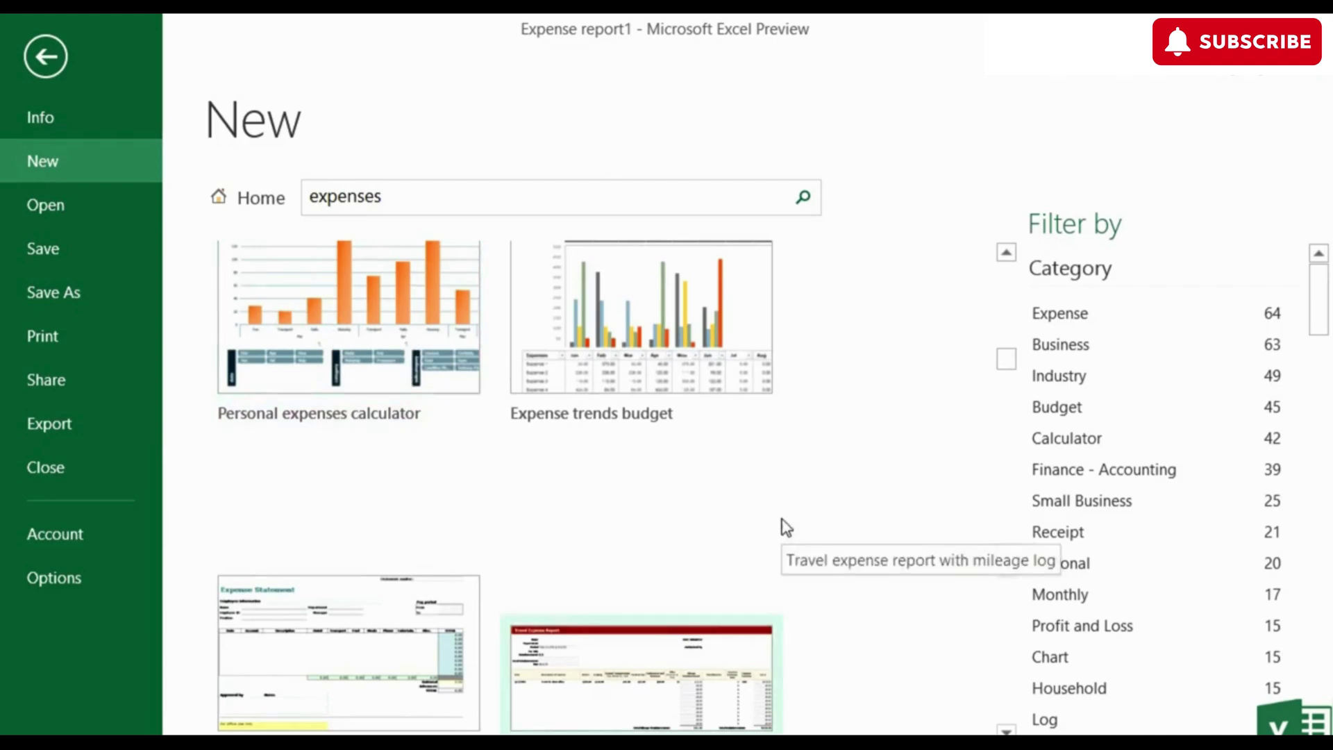
{"action": "left_click", "coordinate": [368, 304]}
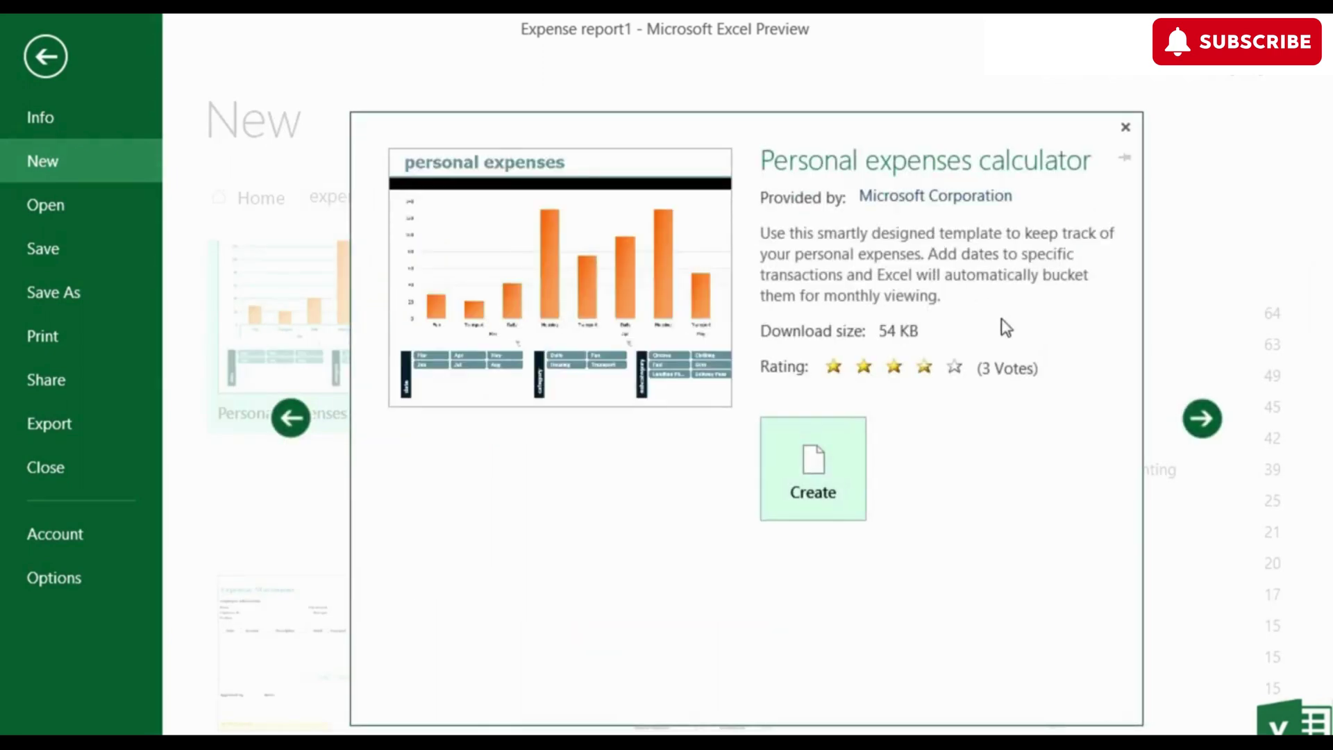
{"action": "mouse_move", "coordinate": [959, 381]}
{"action": "left_click", "coordinate": [57, 52]}
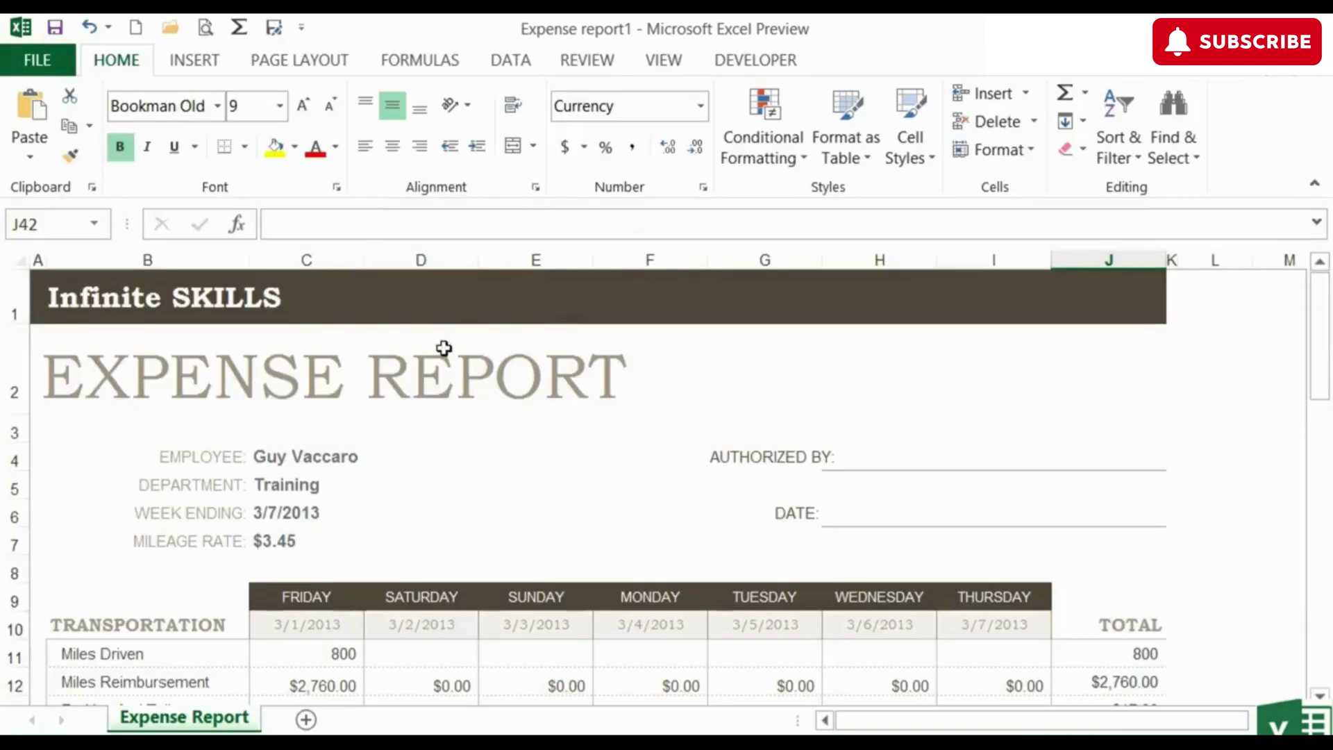
Step: Start saving the expense report under a new name on the computer, in the Working Files » Chapter 10 folder
{"action": "scroll", "coordinate": [447, 562], "scroll_direction": "down", "scroll_amount": 2}
{"action": "scroll", "coordinate": [446, 562], "scroll_direction": "up", "scroll_amount": 2}
{"action": "left_click", "coordinate": [53, 69]}
{"action": "left_click", "coordinate": [60, 290]}
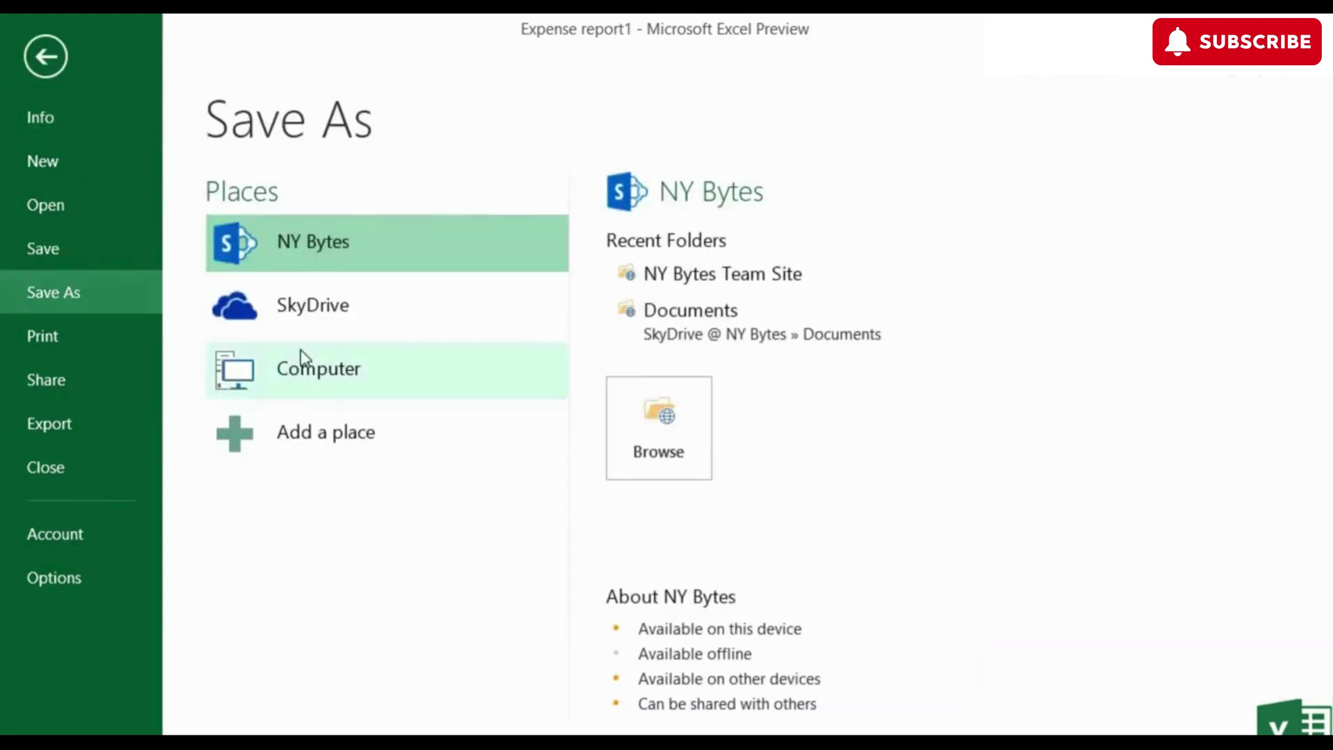
{"action": "left_click", "coordinate": [322, 369]}
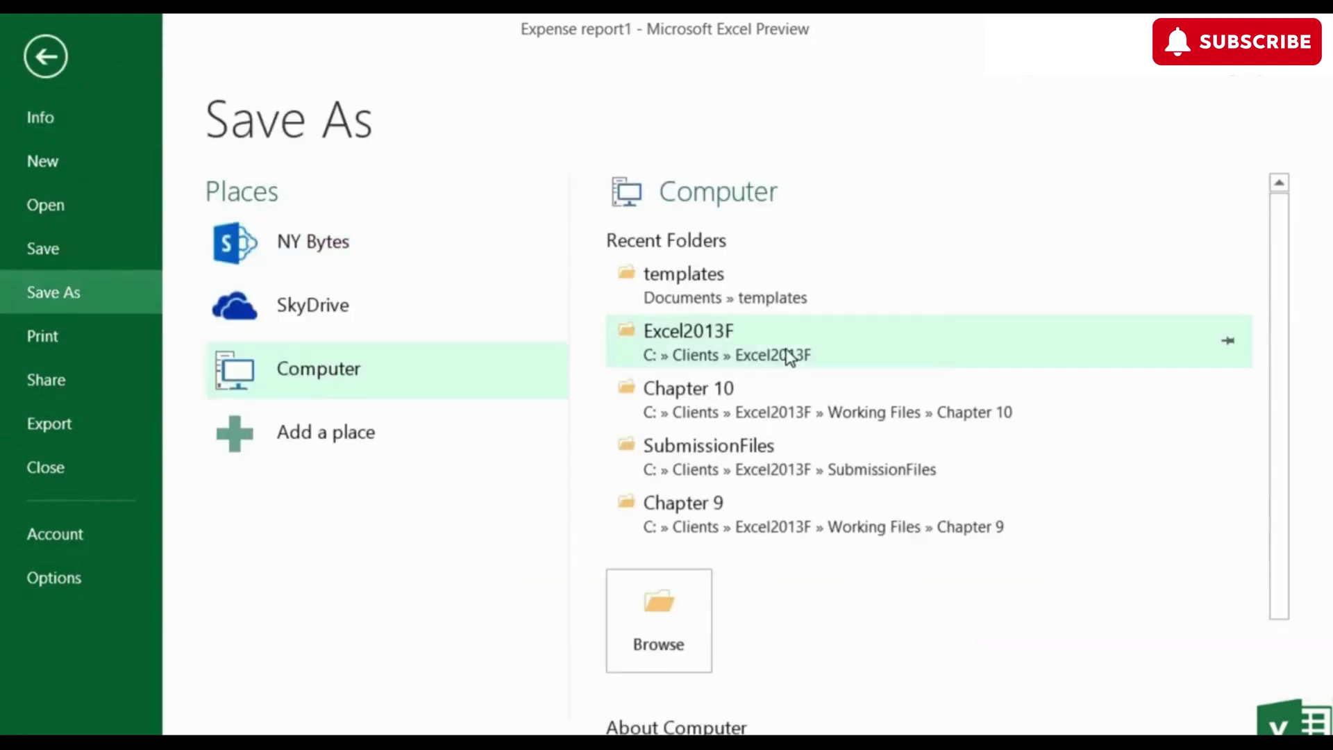
{"action": "left_click", "coordinate": [780, 396]}
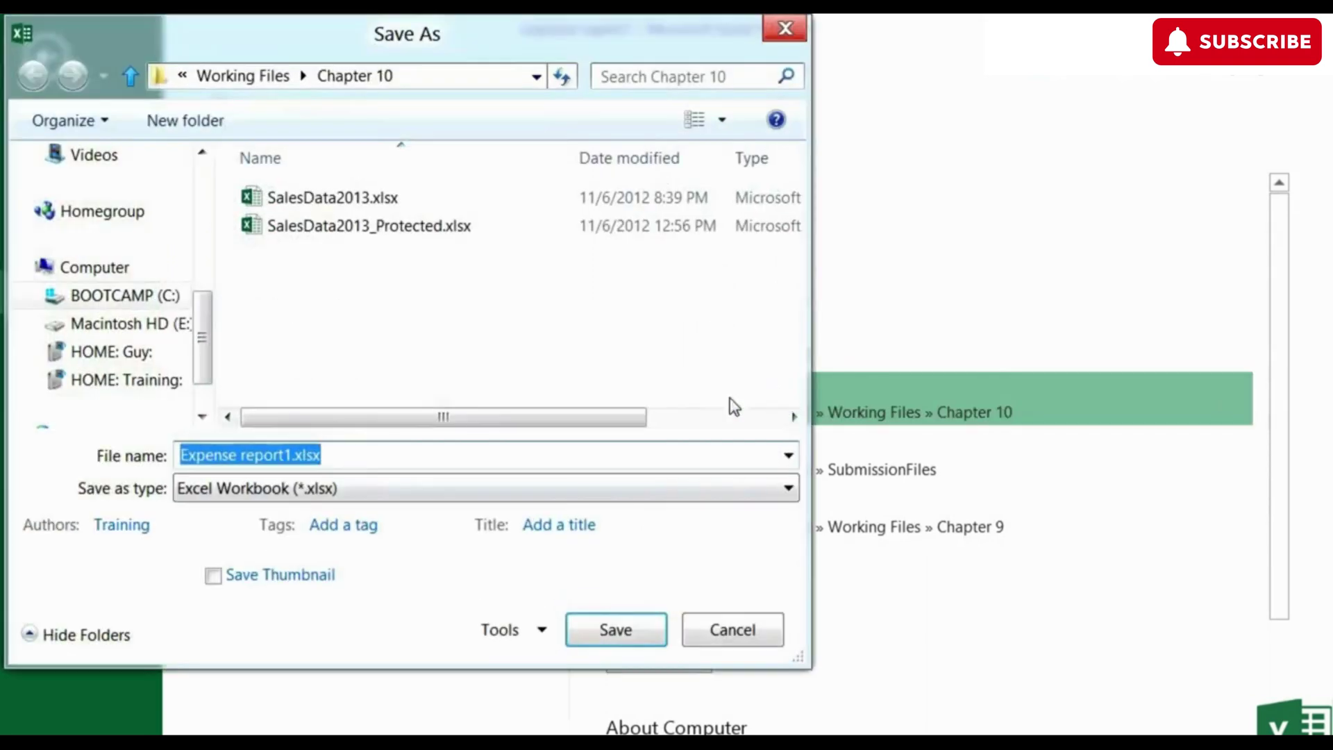
Step: Name the file "Expense report Jan 2013.xlsx" and save it as an Excel Workbook
{"action": "left_click", "coordinate": [293, 455]}
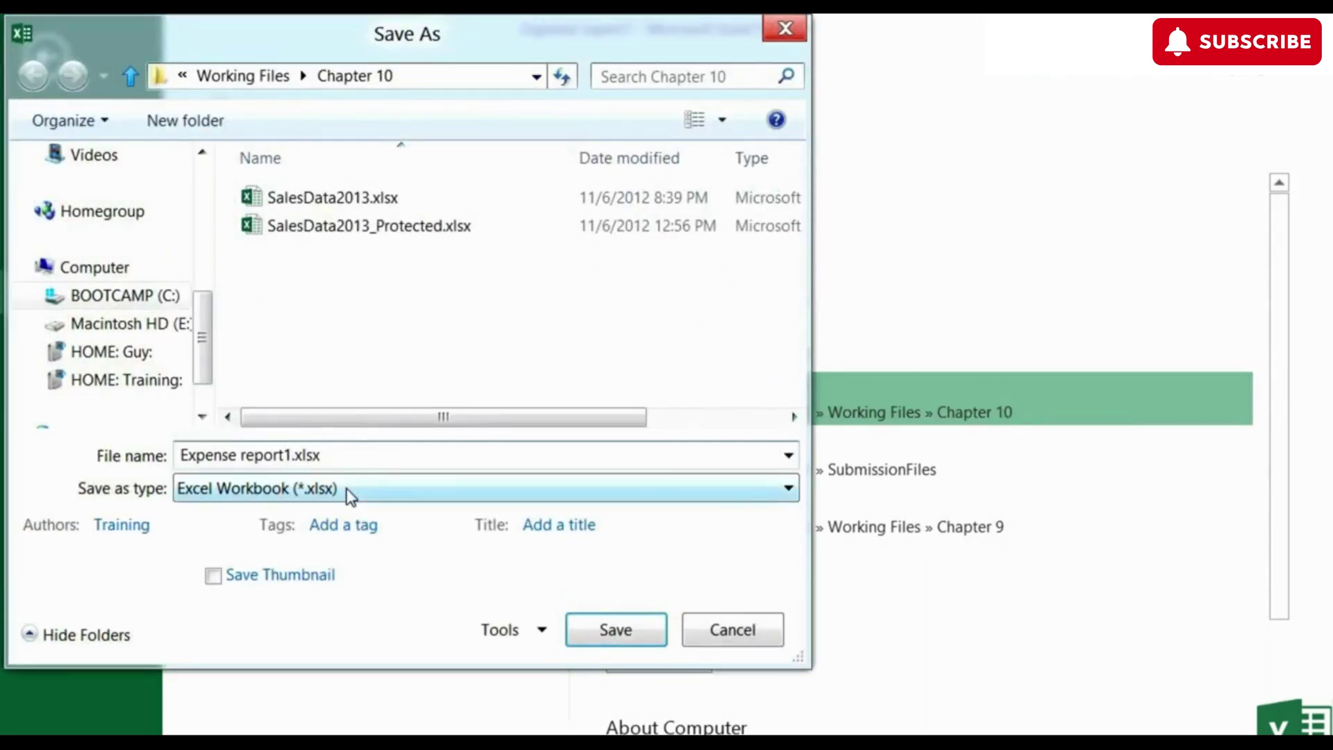
{"action": "key", "text": "BackSpace"}
{"action": "type", "text": "Jan 2013"}
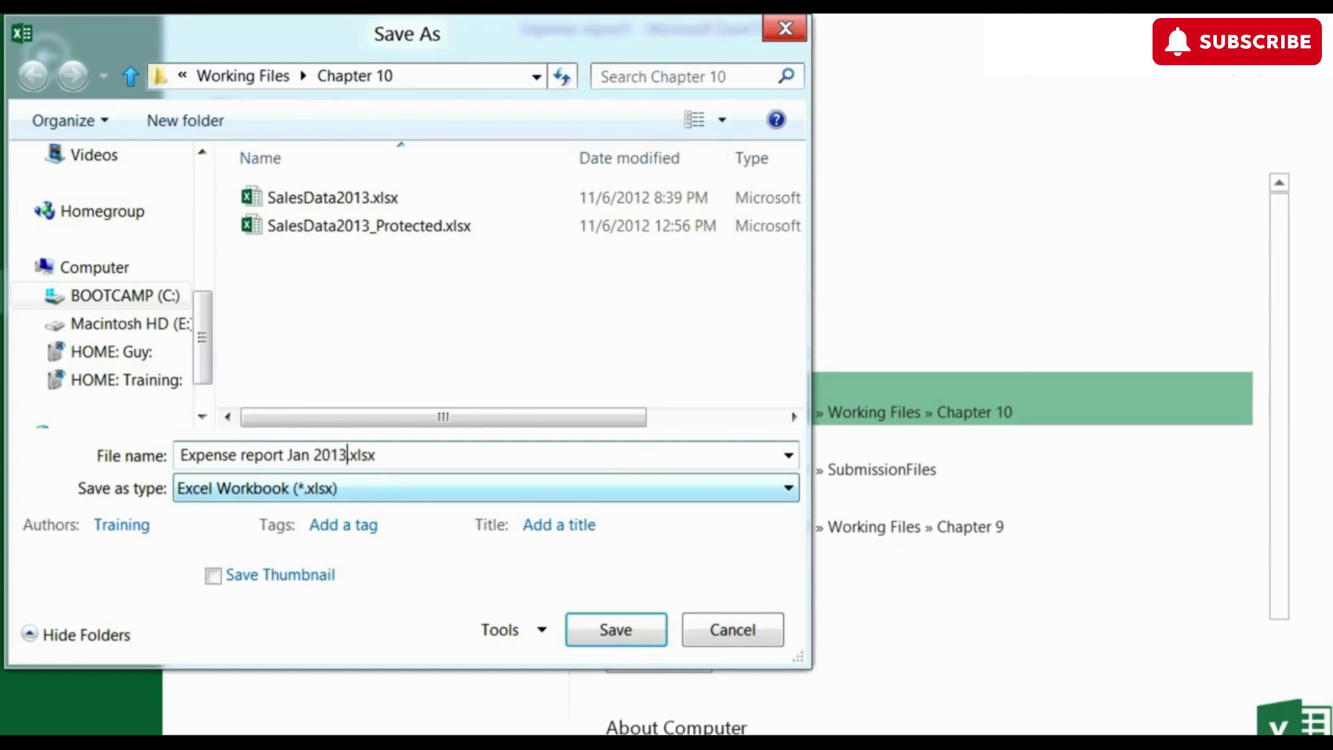
{"action": "left_click", "coordinate": [625, 632]}
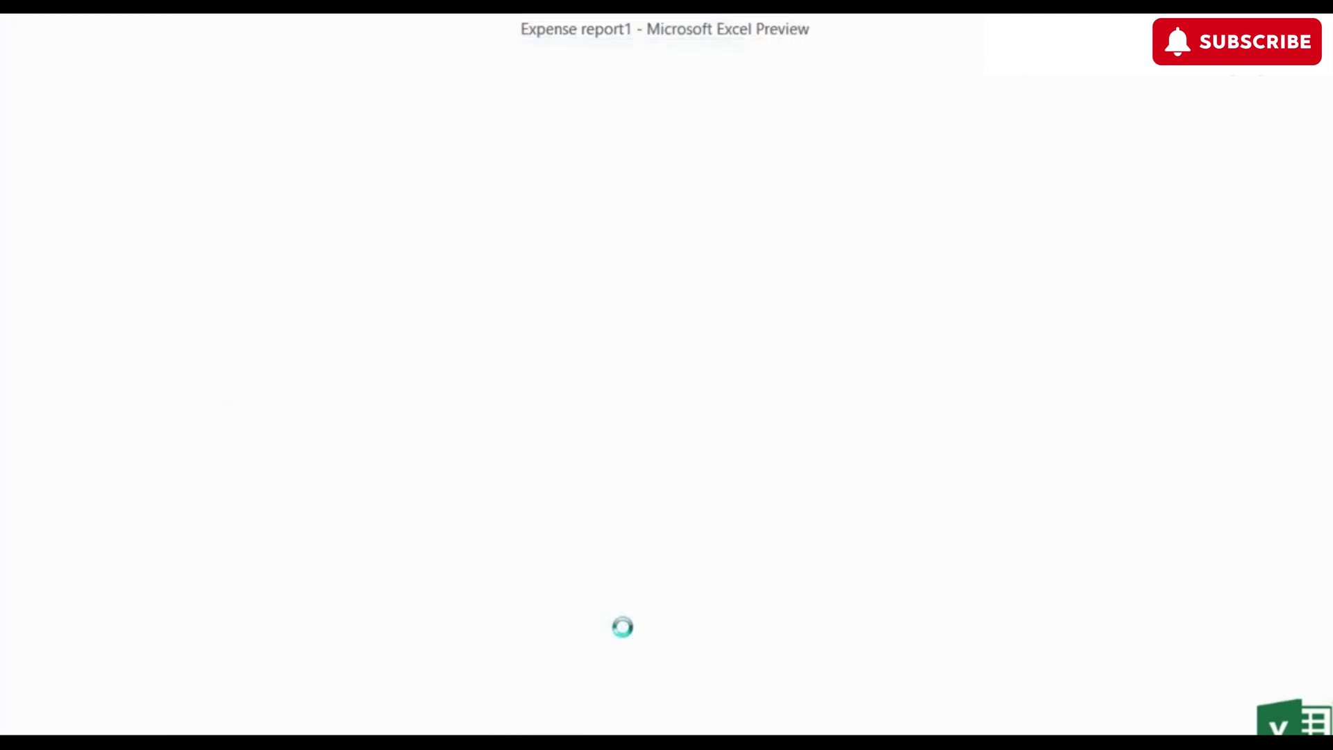